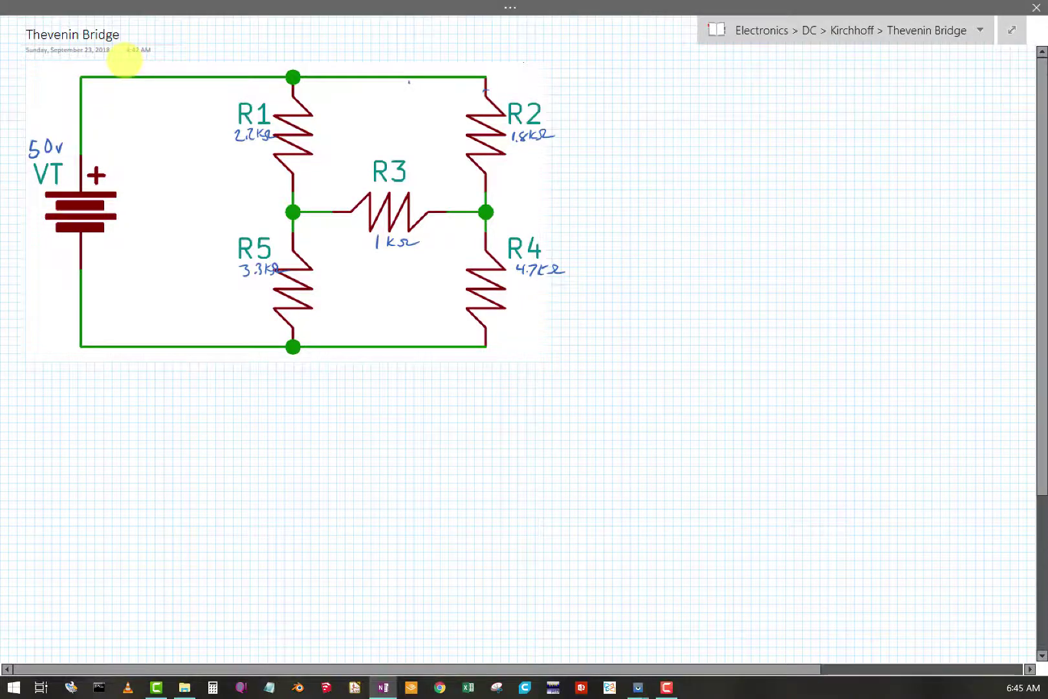
# Handwrite VR1 = 17.76V and the IR1 = label to the right of the circuit
pyautogui.moveTo(602, 72)
pyautogui.mouseDown()
pyautogui.moveTo(615, 92)
pyautogui.moveTo(623, 80)
pyautogui.moveTo(709, 79)
pyautogui.moveTo(686, 82)
pyautogui.moveTo(689, 70)
pyautogui.moveTo(691, 81)
pyautogui.moveTo(710, 73)
pyautogui.moveTo(720, 85)
pyautogui.moveTo(763, 69)
pyautogui.moveTo(781, 92)
pyautogui.mouseUp()
pyautogui.click(722, 86)
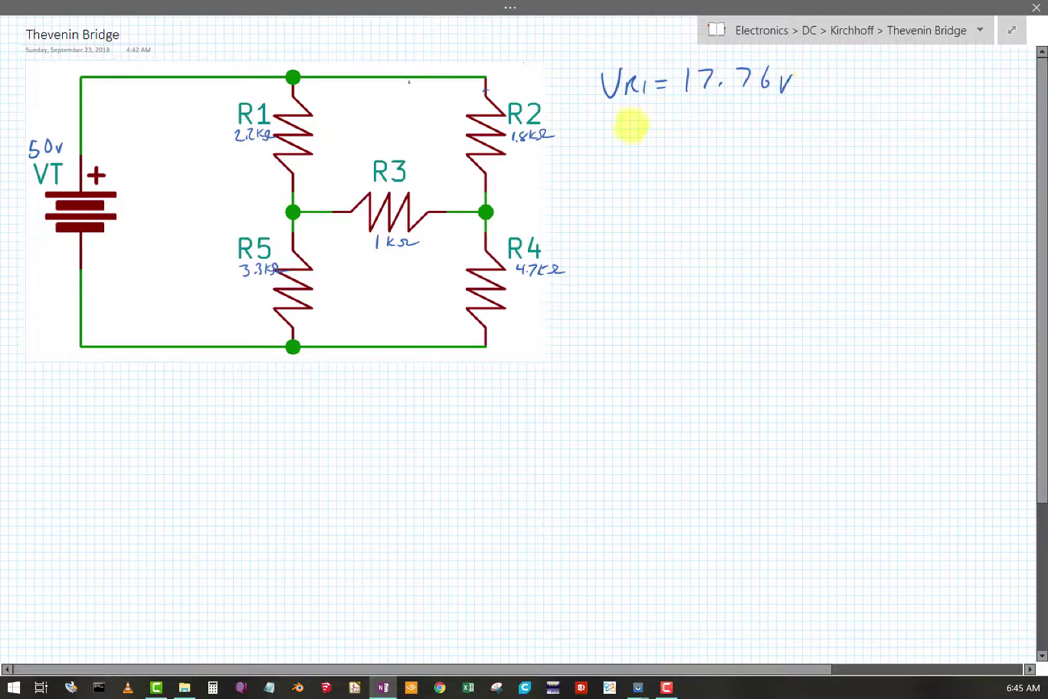
pyautogui.moveTo(610, 137)
pyautogui.mouseDown()
pyautogui.moveTo(607, 114)
pyautogui.moveTo(635, 109)
pyautogui.mouseUp()
pyautogui.moveTo(602, 138); pyautogui.dragTo(642, 130)
pyautogui.moveTo(647, 127)
pyautogui.mouseDown()
pyautogui.moveTo(647, 137)
pyautogui.moveTo(677, 121)
pyautogui.mouseUp()
pyautogui.moveTo(661, 132); pyautogui.dragTo(678, 130)
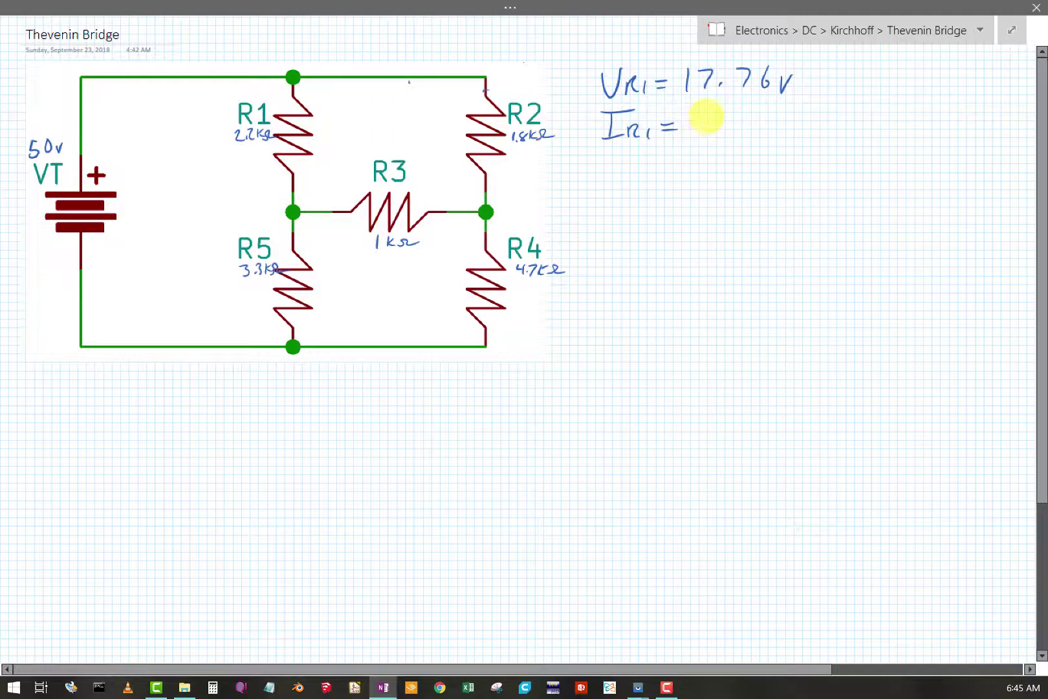
# Write 8.071mA after IR1 and draw a box around both results
pyautogui.moveTo(712, 111)
pyautogui.mouseDown()
pyautogui.moveTo(699, 124)
pyautogui.moveTo(712, 111)
pyautogui.moveTo(758, 131)
pyautogui.moveTo(808, 127)
pyautogui.moveTo(830, 108)
pyautogui.moveTo(834, 128)
pyautogui.mouseUp()
pyautogui.click(720, 130)
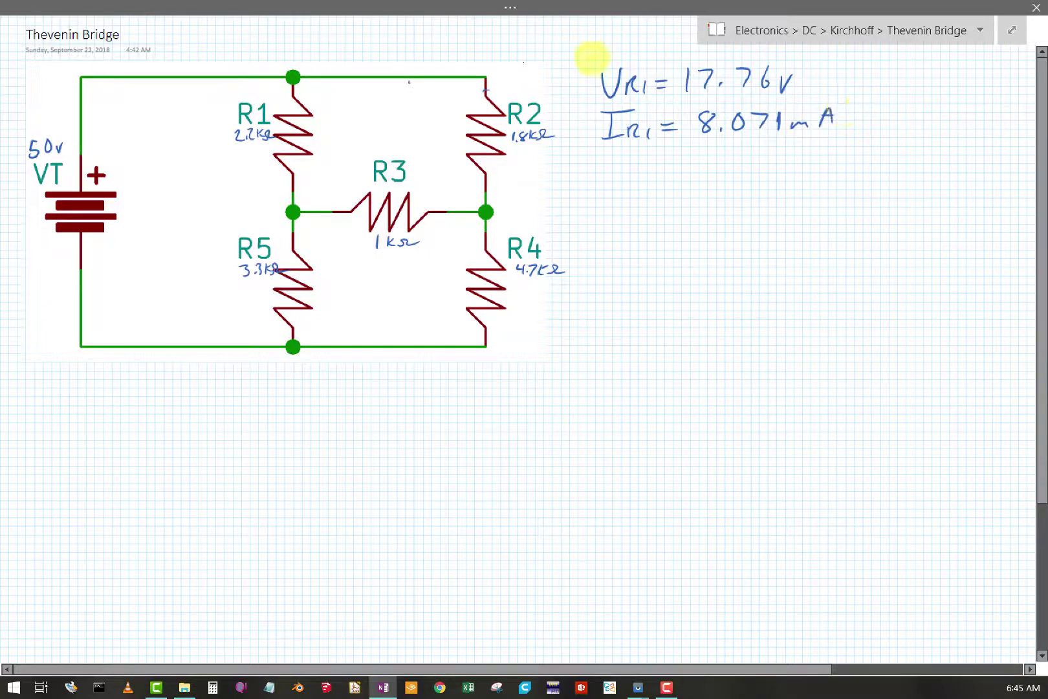
pyautogui.moveTo(591, 59)
pyautogui.mouseDown()
pyautogui.moveTo(650, 149)
pyautogui.moveTo(822, 142)
pyautogui.moveTo(858, 116)
pyautogui.moveTo(861, 52)
pyautogui.moveTo(598, 49)
pyautogui.mouseUp()
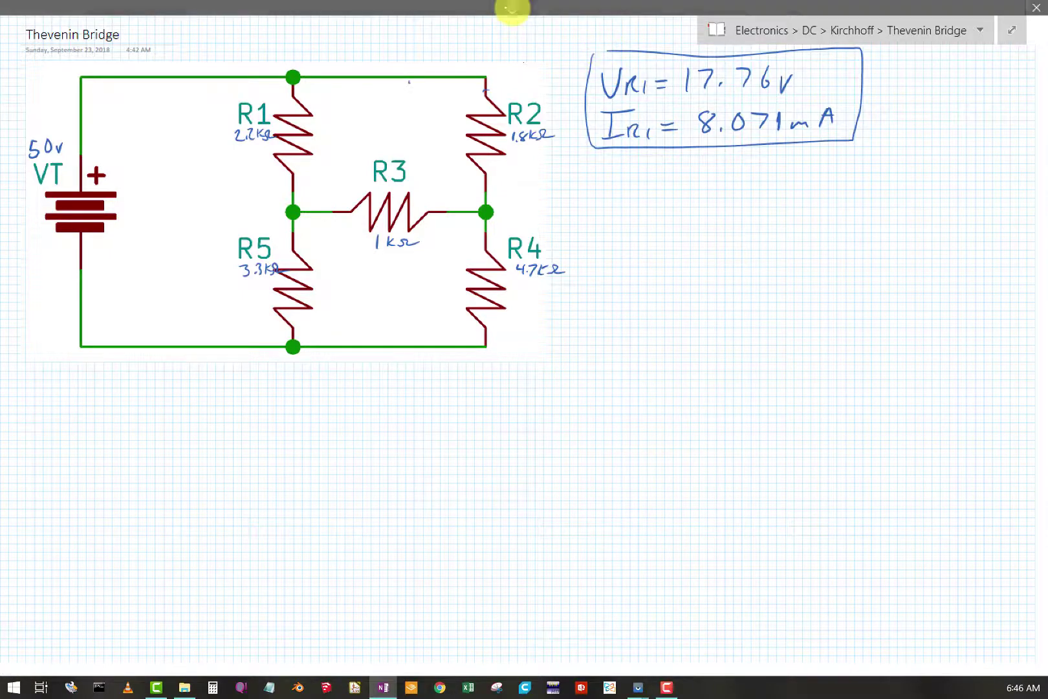
pyautogui.click(511, 8)
pyautogui.click(202, 63)
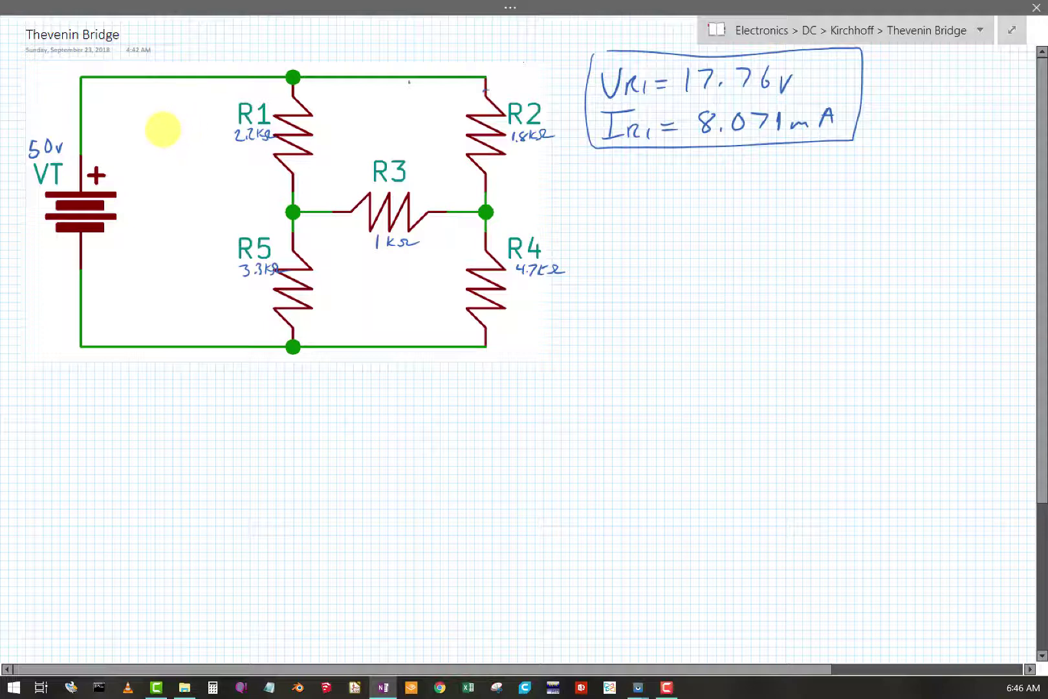
pyautogui.moveTo(159, 126)
pyautogui.mouseDown()
pyautogui.moveTo(174, 118)
pyautogui.moveTo(160, 152)
pyautogui.moveTo(183, 111)
pyautogui.moveTo(288, 82)
pyautogui.mouseUp()
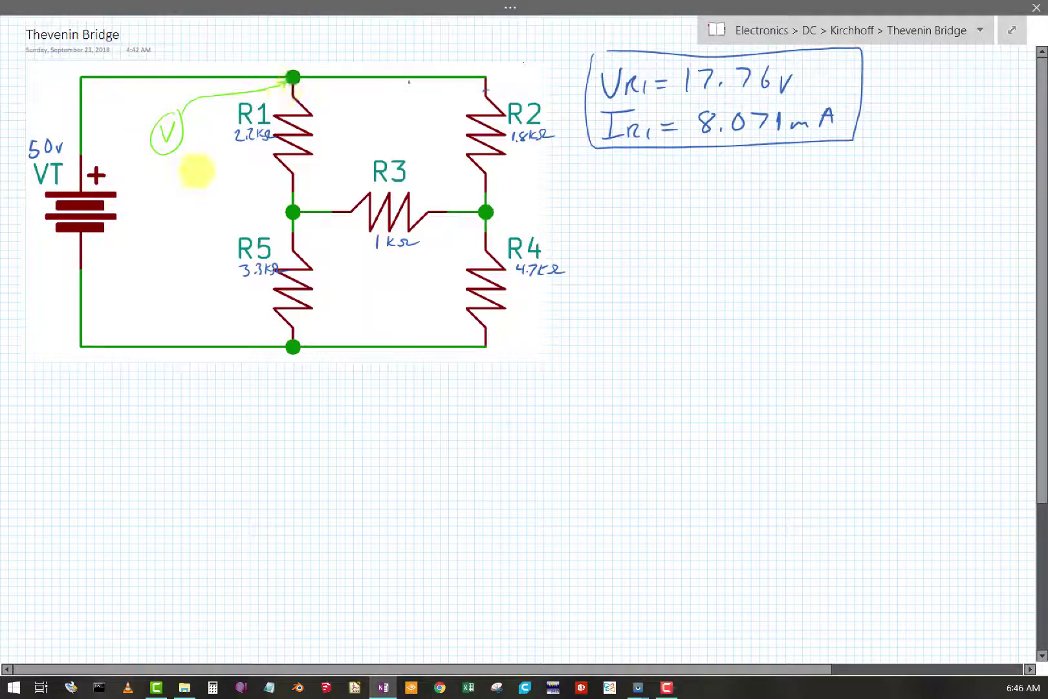
pyautogui.moveTo(178, 169); pyautogui.dragTo(286, 213)
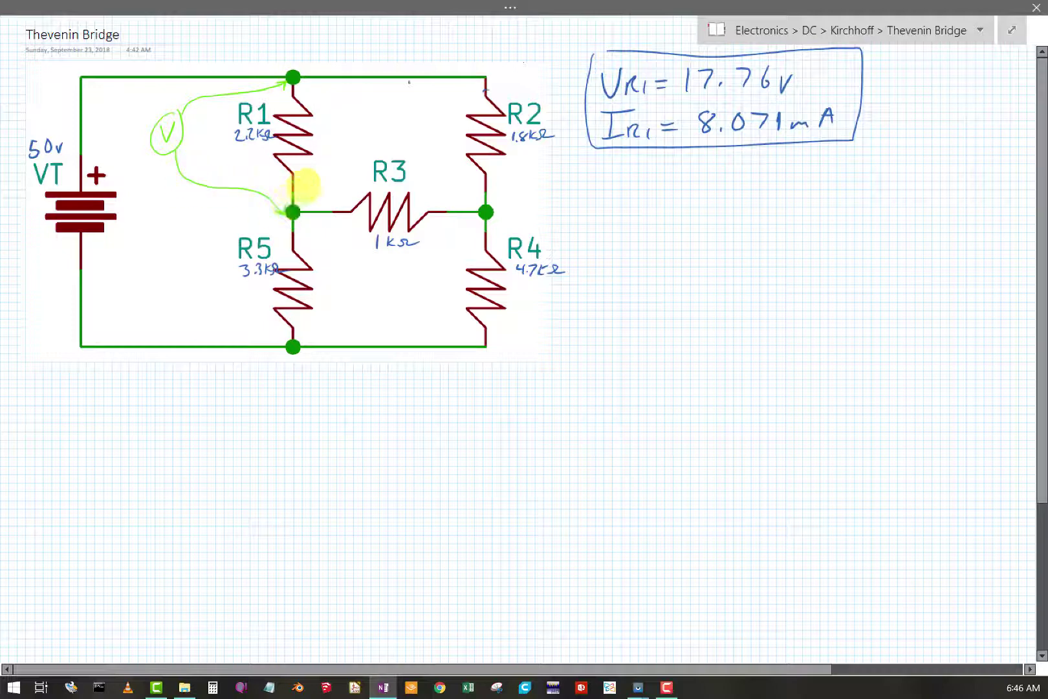
pyautogui.moveTo(190, 87); pyautogui.dragTo(190, 97)
pyautogui.moveTo(186, 93)
pyautogui.mouseDown()
pyautogui.moveTo(194, 92)
pyautogui.moveTo(195, 112)
pyautogui.mouseUp()
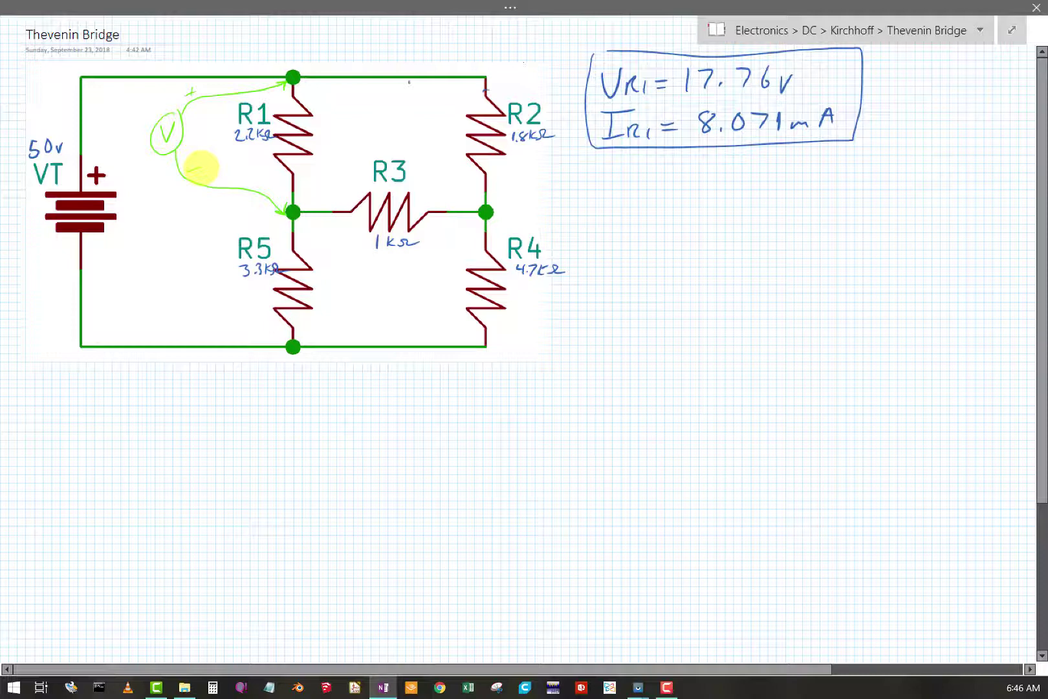
pyautogui.moveTo(187, 105)
pyautogui.mouseDown()
pyautogui.moveTo(172, 161)
pyautogui.moveTo(207, 191)
pyautogui.moveTo(185, 101)
pyautogui.mouseUp()
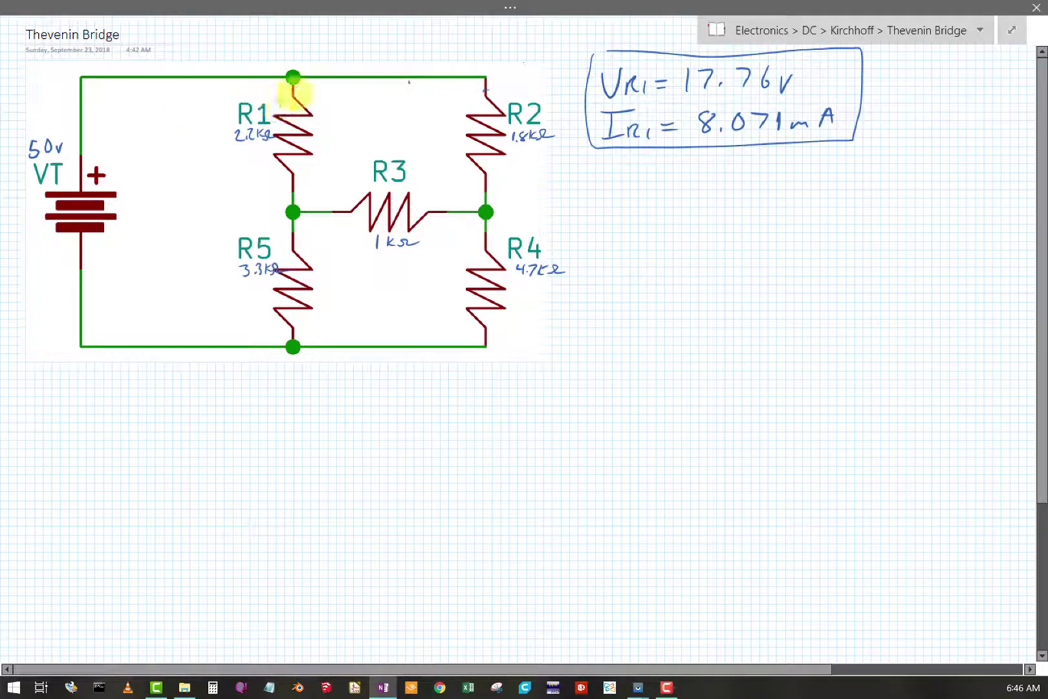
# Draw green + at the top and − at the bottom of R1, R5, R2 and R4
pyautogui.moveTo(280, 98); pyautogui.dragTo(280, 107)
pyautogui.moveTo(276, 103); pyautogui.dragTo(284, 103)
pyautogui.moveTo(274, 168); pyautogui.dragTo(281, 170)
pyautogui.moveTo(283, 250); pyautogui.dragTo(283, 259)
pyautogui.moveTo(279, 254); pyautogui.dragTo(288, 255)
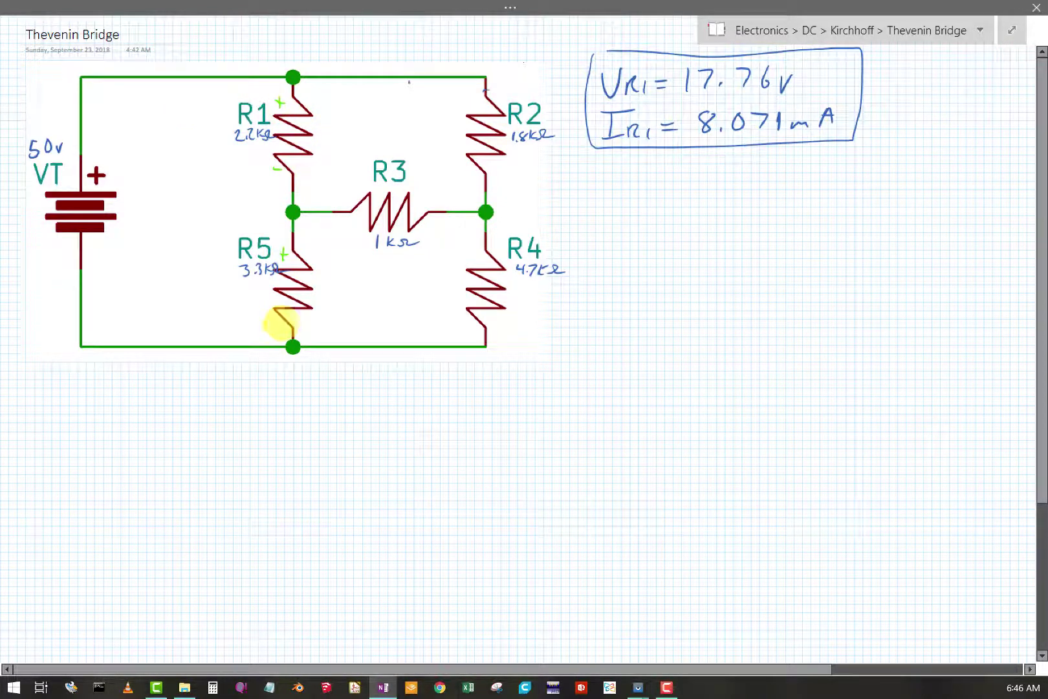
pyautogui.moveTo(275, 327); pyautogui.dragTo(285, 327)
pyautogui.moveTo(501, 88); pyautogui.dragTo(501, 97)
pyautogui.moveTo(497, 92); pyautogui.dragTo(505, 92)
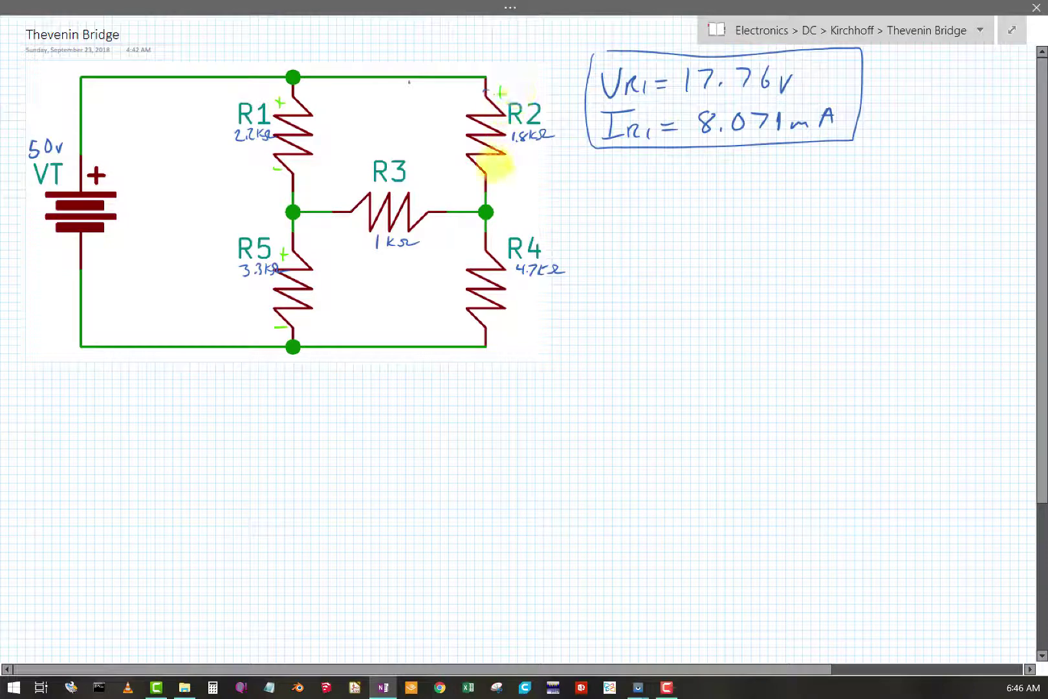
pyautogui.moveTo(495, 163); pyautogui.dragTo(505, 164)
pyautogui.moveTo(500, 244); pyautogui.dragTo(500, 255)
pyautogui.moveTo(496, 249); pyautogui.dragTo(505, 249)
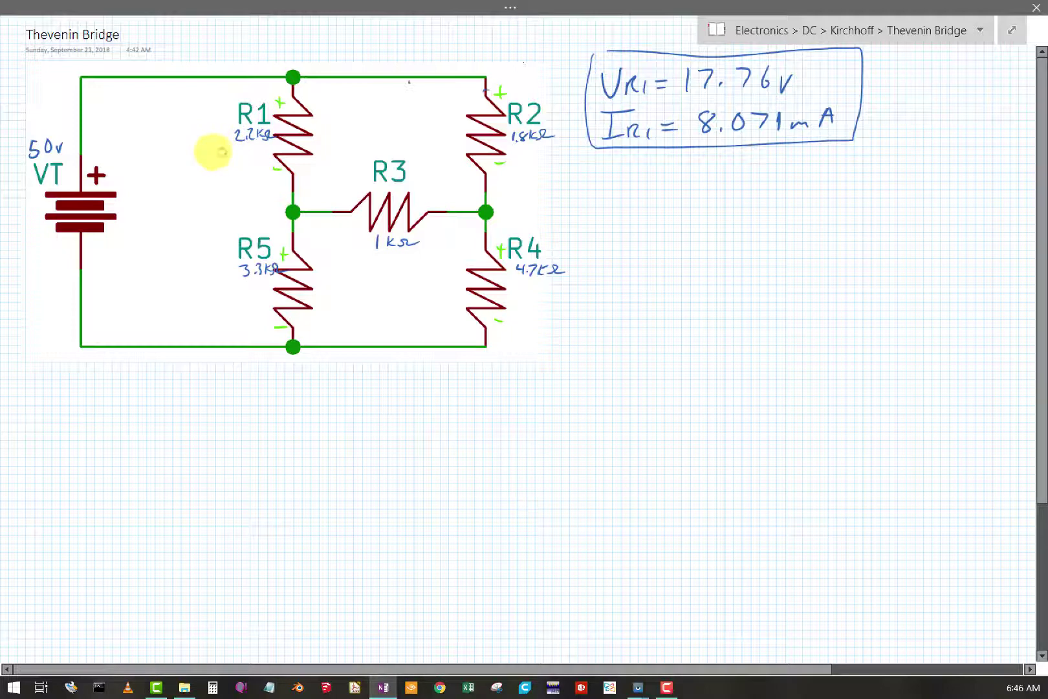
# Write 17.76v beside R1
pyautogui.moveTo(207, 149)
pyautogui.mouseDown()
pyautogui.moveTo(204, 164)
pyautogui.moveTo(244, 163)
pyautogui.mouseUp()
pyautogui.click(225, 163)
pyautogui.moveTo(249, 154); pyautogui.dragTo(255, 162)
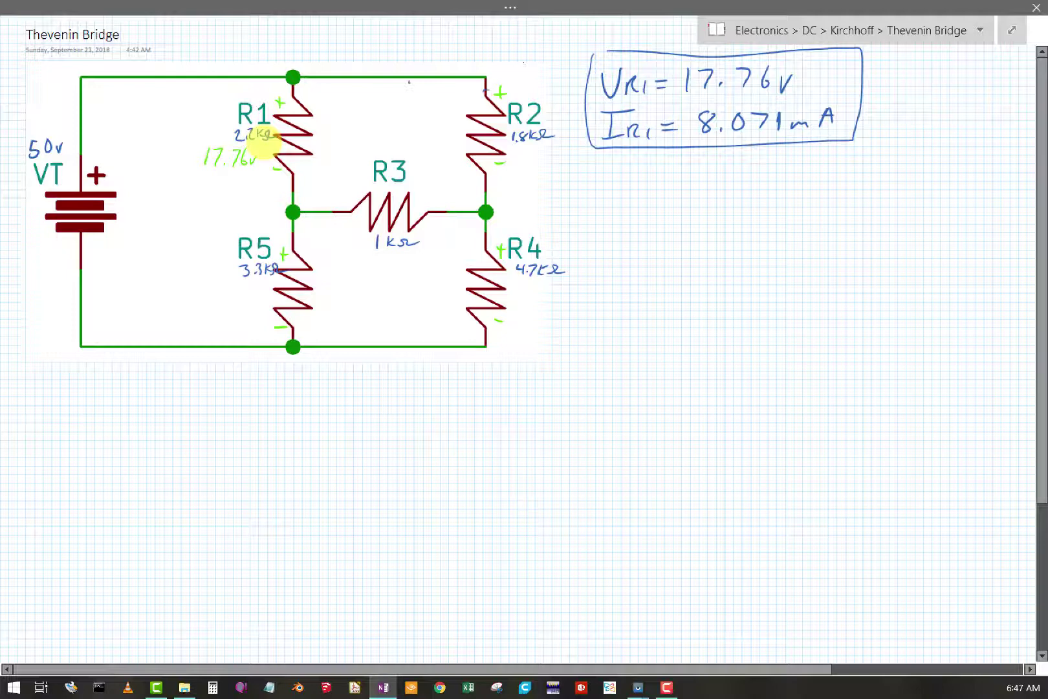
# Draw a clockwise loop arrow in the left loop, mark the battery's −, and begin Ø =
pyautogui.moveTo(147, 210)
pyautogui.mouseDown()
pyautogui.moveTo(204, 201)
pyautogui.moveTo(197, 232)
pyautogui.mouseUp()
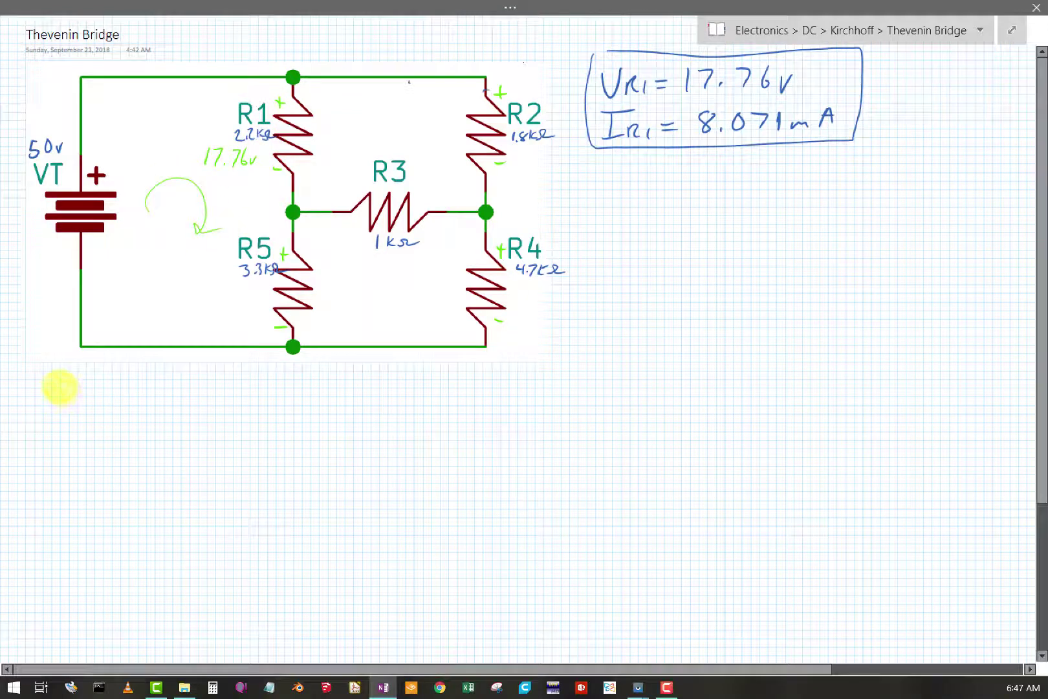
pyautogui.click(80, 343)
pyautogui.moveTo(58, 386)
pyautogui.mouseDown()
pyautogui.moveTo(42, 397)
pyautogui.moveTo(84, 388)
pyautogui.mouseUp()
pyautogui.moveTo(73, 394); pyautogui.dragTo(86, 392)
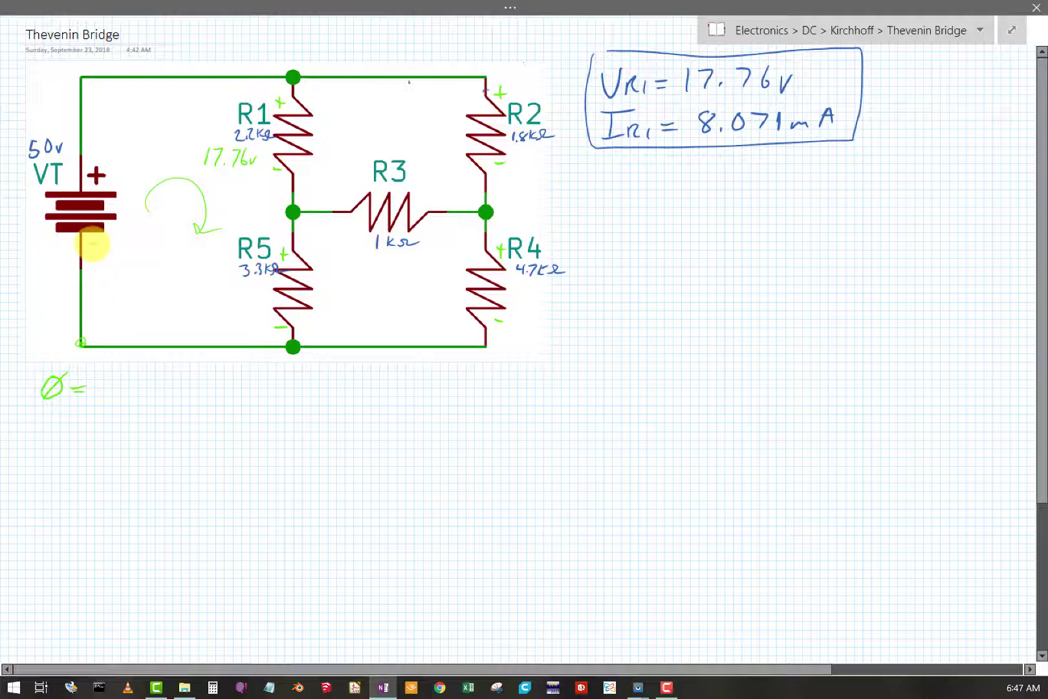
pyautogui.moveTo(90, 244); pyautogui.dragTo(101, 245)
# Complete the left-loop equation Ø = −50v + VR1 + VR5
pyautogui.moveTo(101, 390); pyautogui.dragTo(126, 396)
pyautogui.moveTo(131, 377); pyautogui.dragTo(190, 391)
pyautogui.moveTo(186, 387)
pyautogui.mouseDown()
pyautogui.moveTo(224, 376)
pyautogui.moveTo(228, 393)
pyautogui.mouseUp()
pyautogui.moveTo(229, 378)
pyautogui.mouseDown()
pyautogui.moveTo(244, 392)
pyautogui.moveTo(271, 393)
pyautogui.mouseUp()
pyautogui.moveTo(265, 387); pyautogui.dragTo(304, 392)
pyautogui.moveTo(305, 378); pyautogui.dragTo(317, 393)
pyautogui.moveTo(321, 378); pyautogui.dragTo(330, 377)
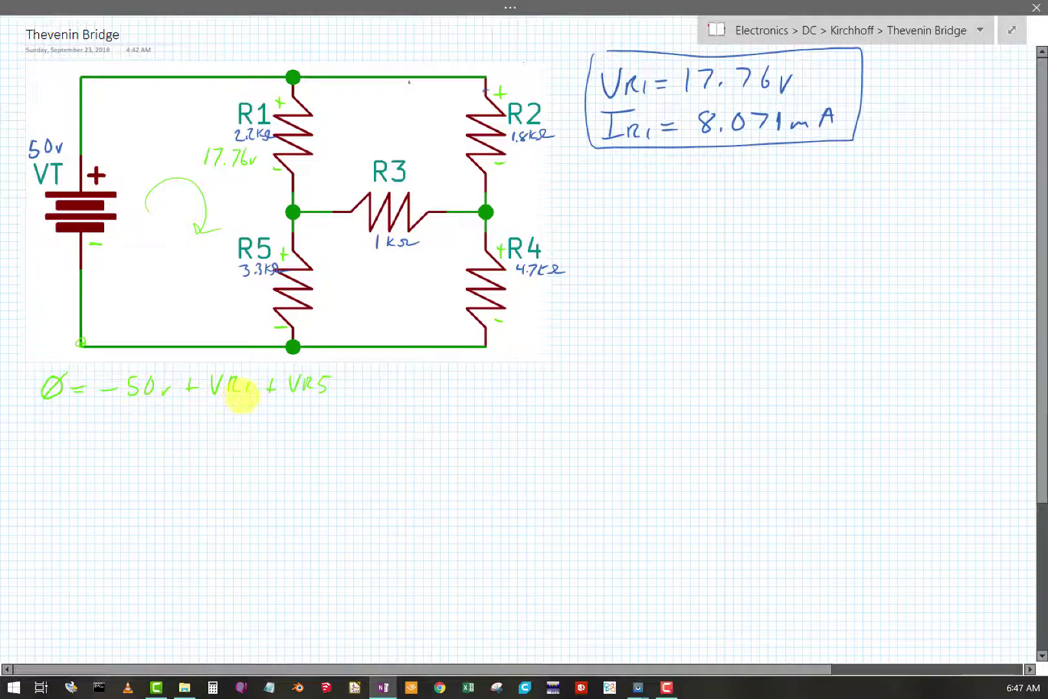
# Rearrange to VR5 = 50v − VR1, substitute 17.76 for VR1, and start the result line
pyautogui.moveTo(42, 417)
pyautogui.mouseDown()
pyautogui.moveTo(69, 434)
pyautogui.moveTo(114, 423)
pyautogui.mouseUp()
pyautogui.moveTo(100, 431); pyautogui.dragTo(114, 430)
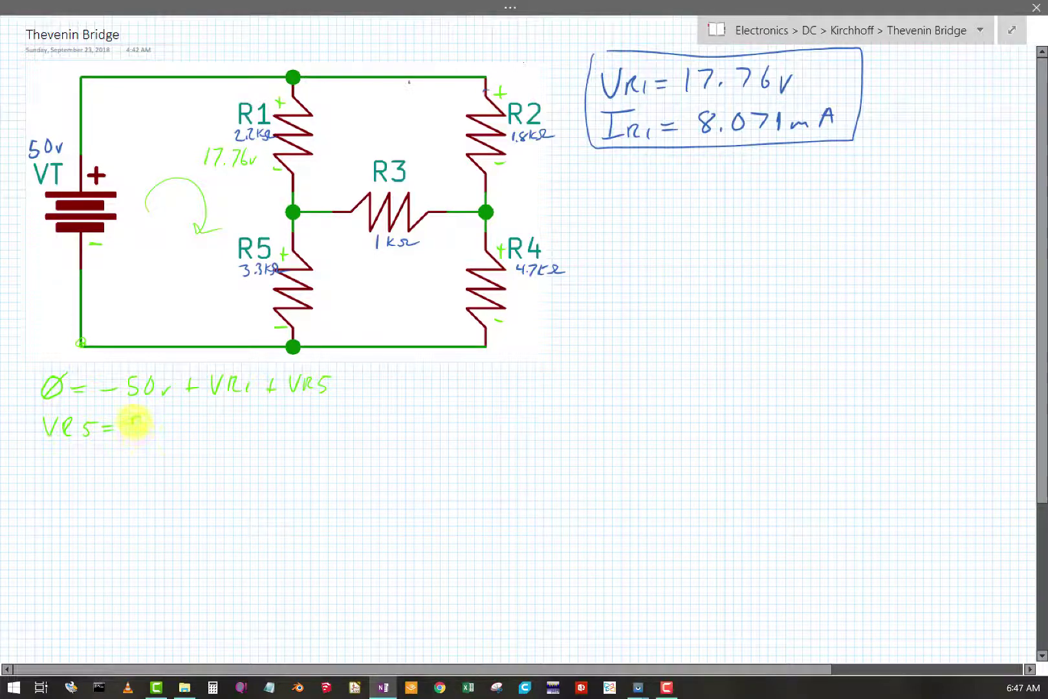
pyautogui.moveTo(133, 421); pyautogui.dragTo(228, 428)
pyautogui.moveTo(236, 416); pyautogui.dragTo(237, 430)
pyautogui.moveTo(41, 446)
pyautogui.mouseDown()
pyautogui.moveTo(74, 453)
pyautogui.moveTo(73, 464)
pyautogui.moveTo(91, 453)
pyautogui.moveTo(221, 458)
pyautogui.mouseUp()
pyautogui.moveTo(228, 445)
pyautogui.mouseDown()
pyautogui.moveTo(236, 458)
pyautogui.moveTo(265, 452)
pyautogui.mouseUp()
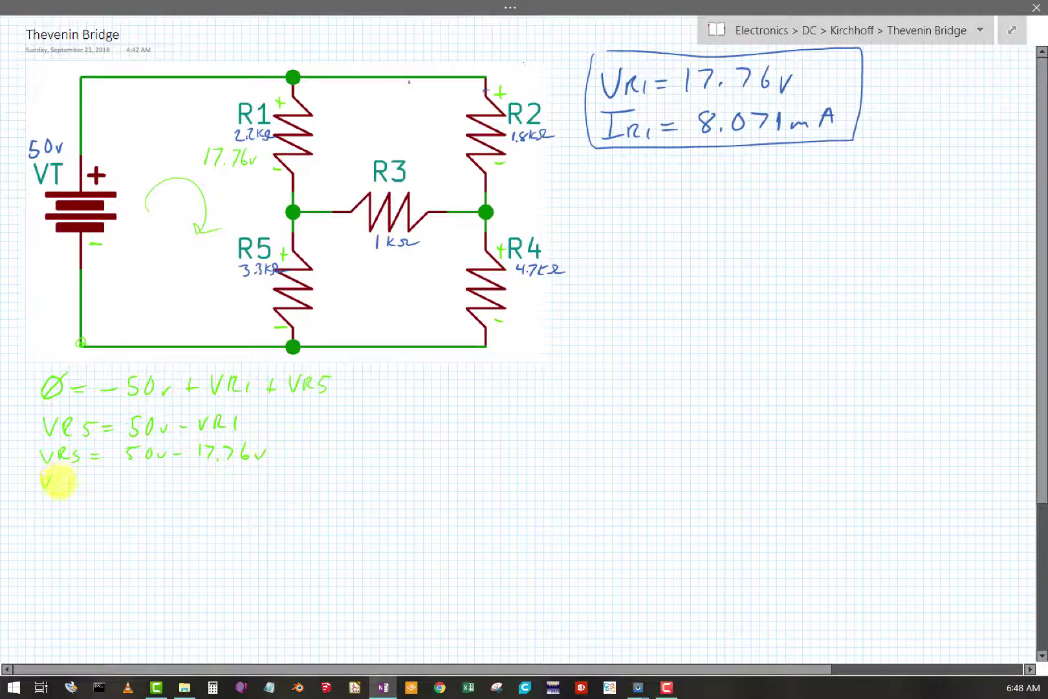
pyautogui.moveTo(56, 478)
pyautogui.mouseDown()
pyautogui.moveTo(67, 490)
pyautogui.moveTo(101, 484)
pyautogui.mouseUp()
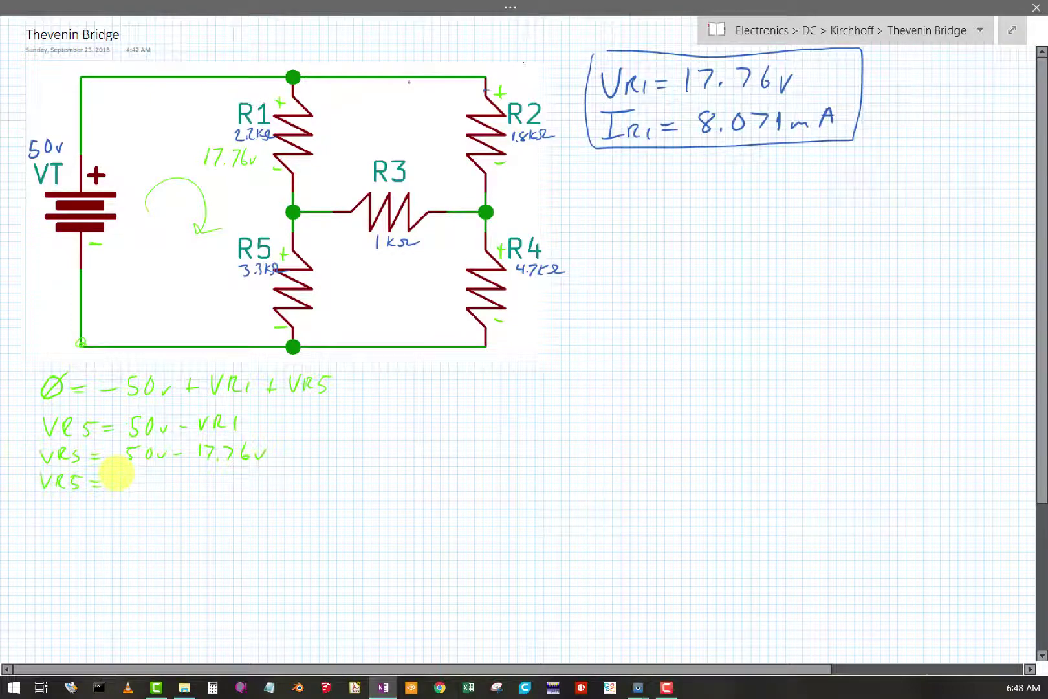
# Bring the TI-89 emulator forward and move it off the circuit
pyautogui.click(638, 684)
pyautogui.click(689, 586)
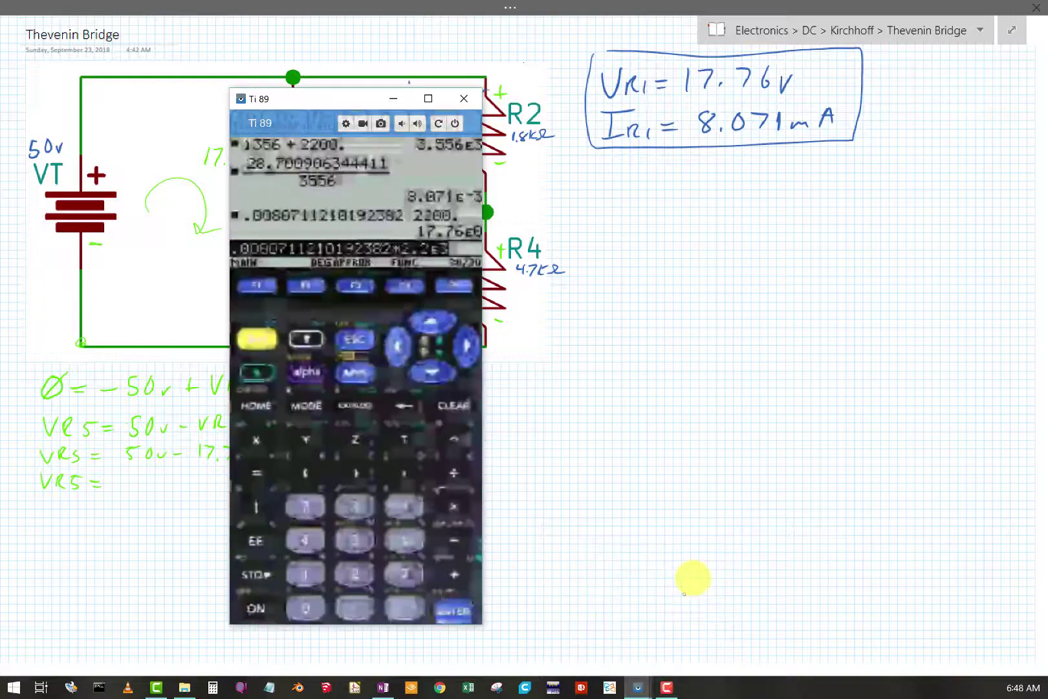
pyautogui.moveTo(336, 108); pyautogui.dragTo(728, 76)
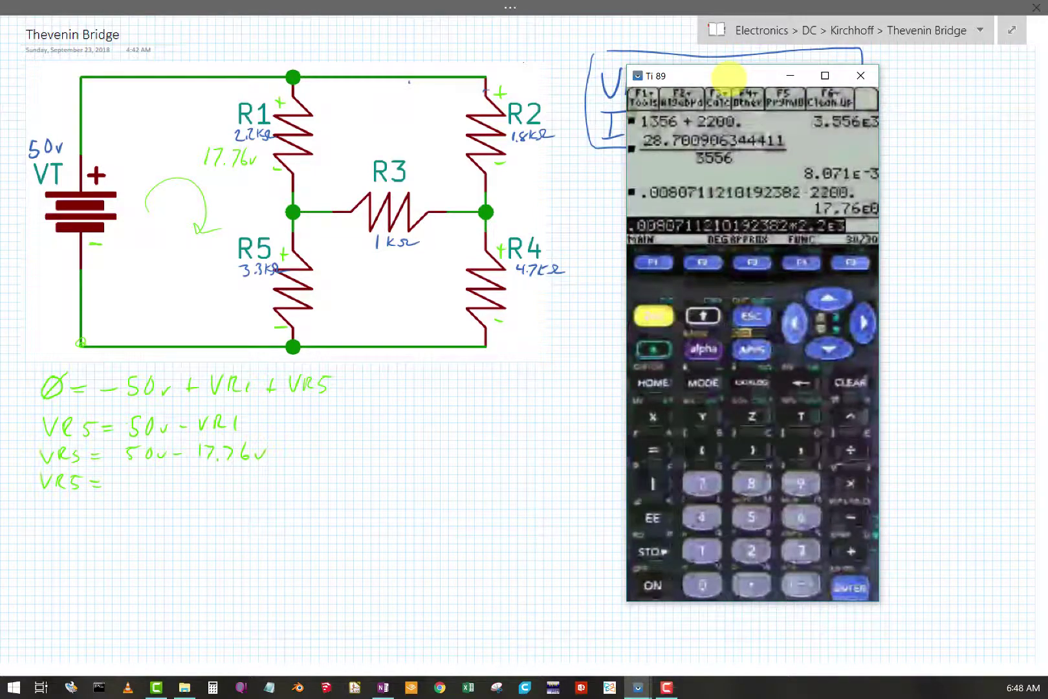
# Compute 50 minus the recalled 17.756 to get 32.24, then hide the calculator
pyautogui.click(751, 516)
pyautogui.click(702, 585)
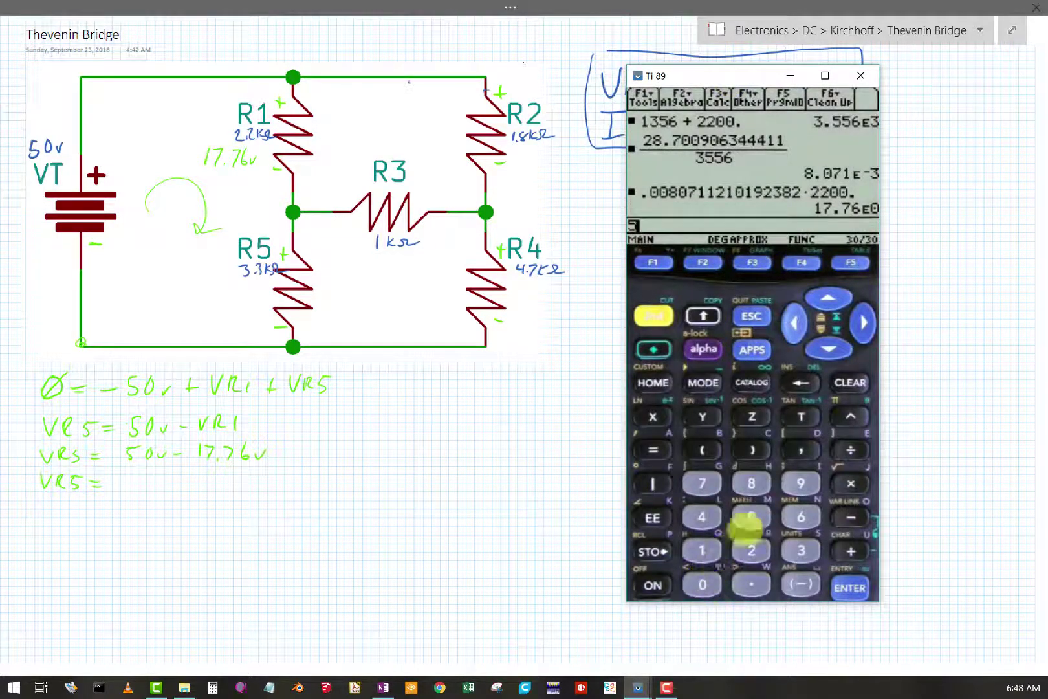
pyautogui.click(850, 516)
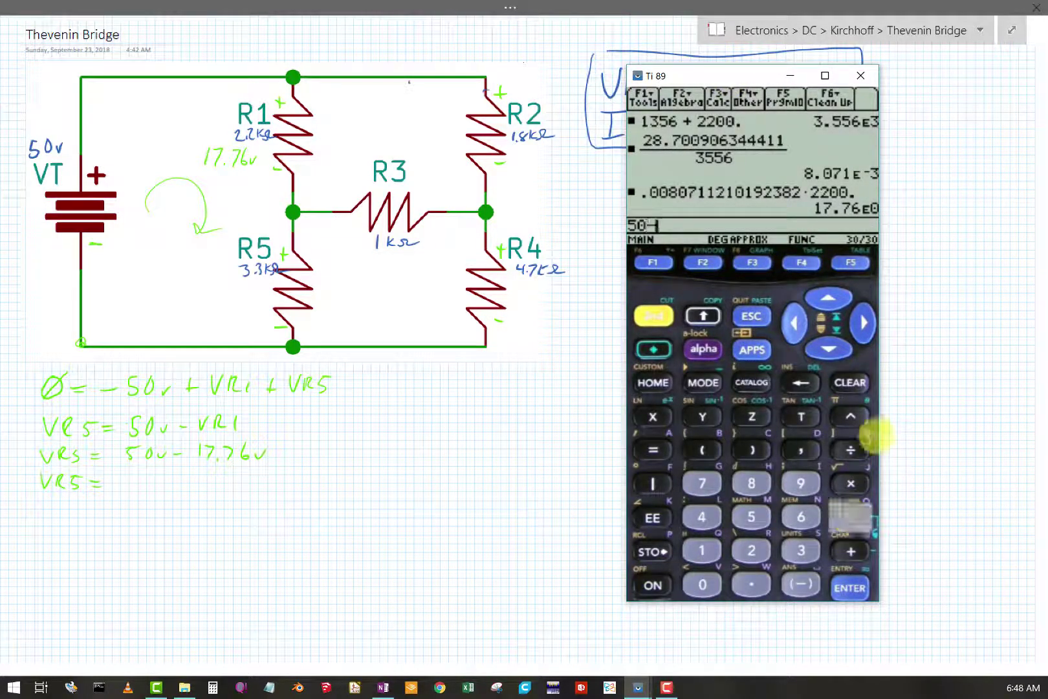
pyautogui.click(829, 297)
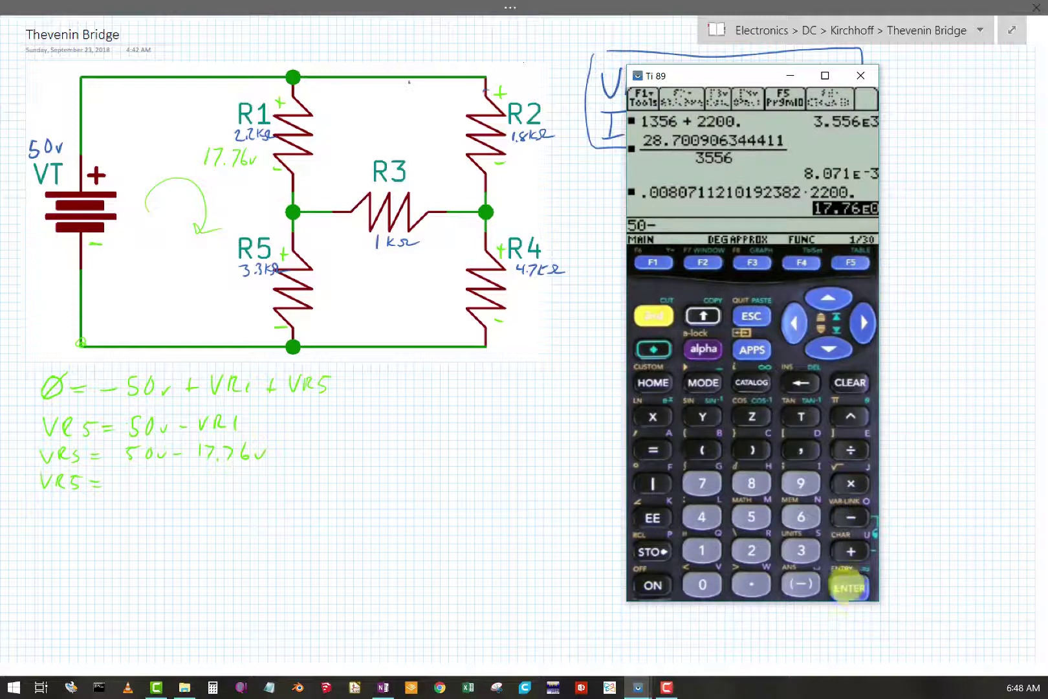
pyautogui.click(851, 582)
pyautogui.click(850, 582)
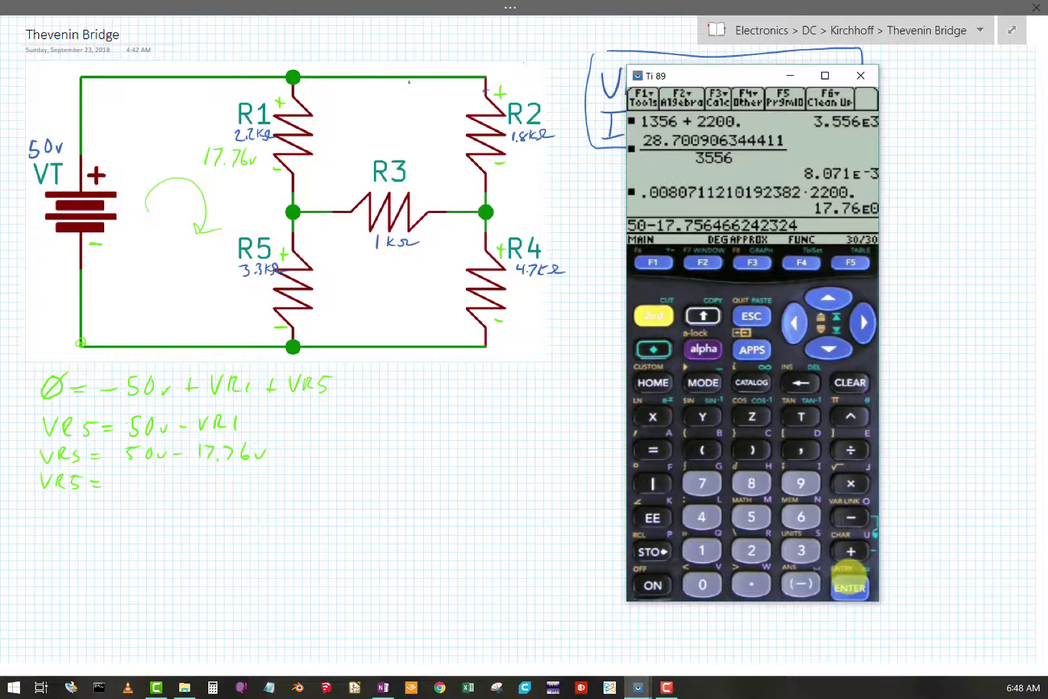
pyautogui.hotkey('alt', 'Tab')
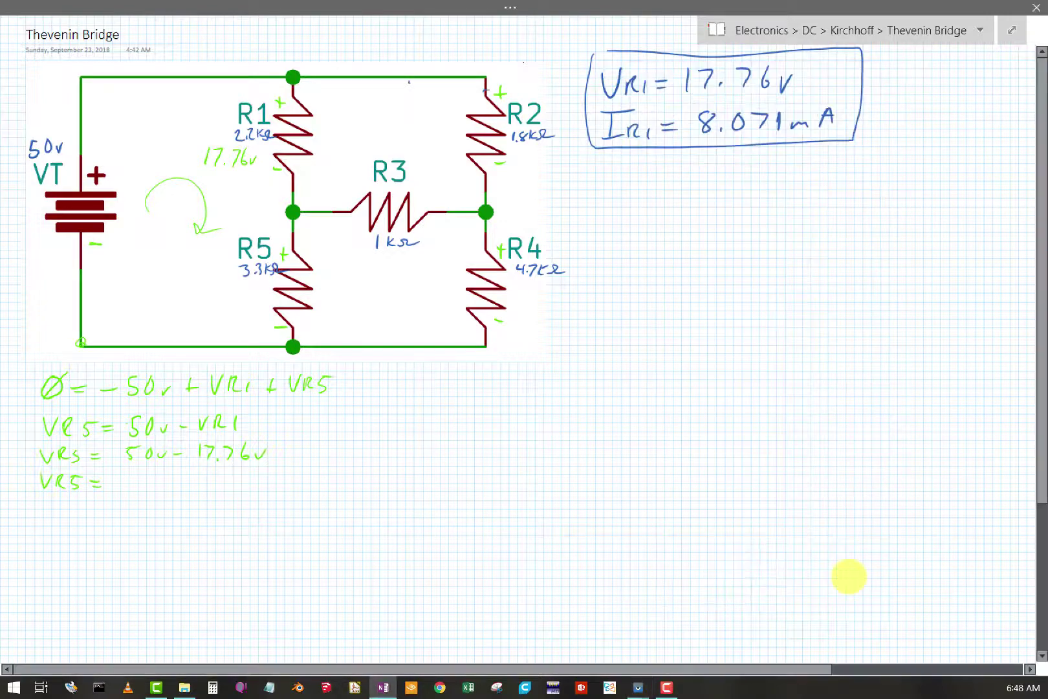
# Write 32.24v after VR5 =, box it, label R5 with 32.24v, and choose red ink
pyautogui.moveTo(130, 468)
pyautogui.mouseDown()
pyautogui.moveTo(160, 485)
pyautogui.moveTo(217, 489)
pyautogui.mouseUp()
pyautogui.moveTo(226, 477); pyautogui.dragTo(237, 484)
pyautogui.moveTo(33, 471)
pyautogui.mouseDown()
pyautogui.moveTo(121, 508)
pyautogui.moveTo(246, 503)
pyautogui.moveTo(204, 453)
pyautogui.moveTo(25, 460)
pyautogui.mouseUp()
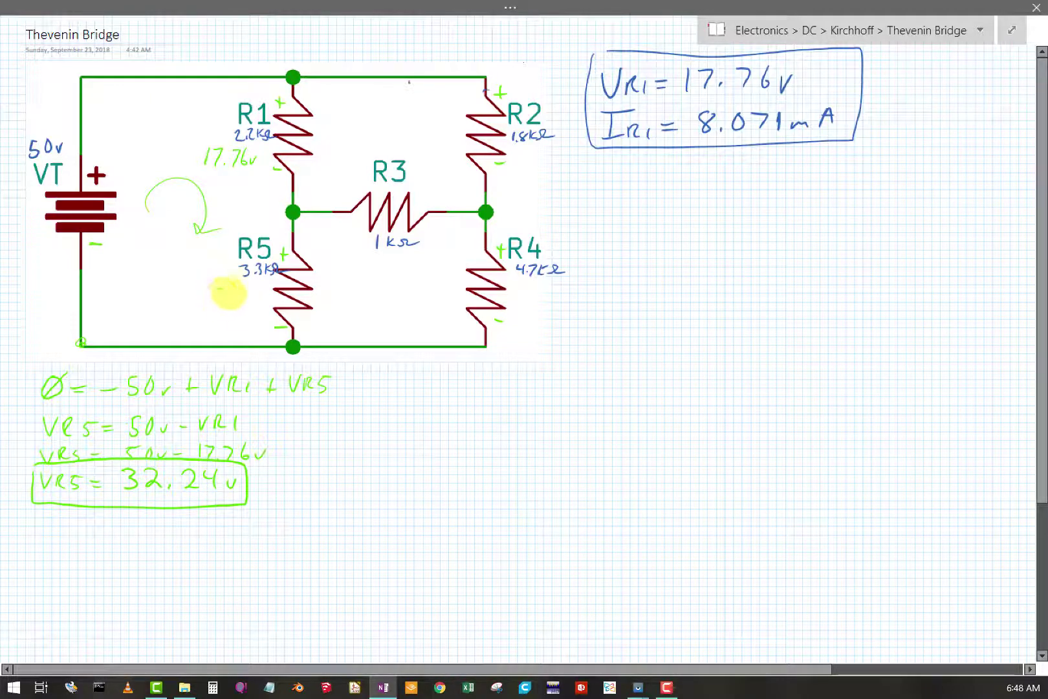
pyautogui.moveTo(217, 289)
pyautogui.mouseDown()
pyautogui.moveTo(219, 302)
pyautogui.moveTo(274, 290)
pyautogui.moveTo(281, 271)
pyautogui.mouseUp()
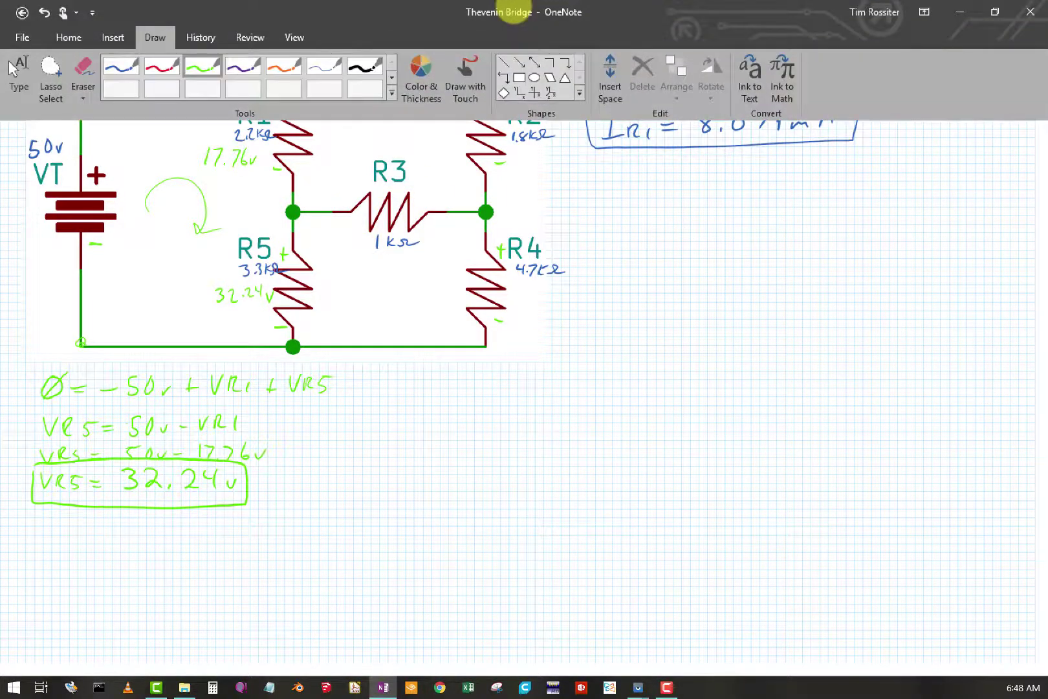
pyautogui.click(160, 66)
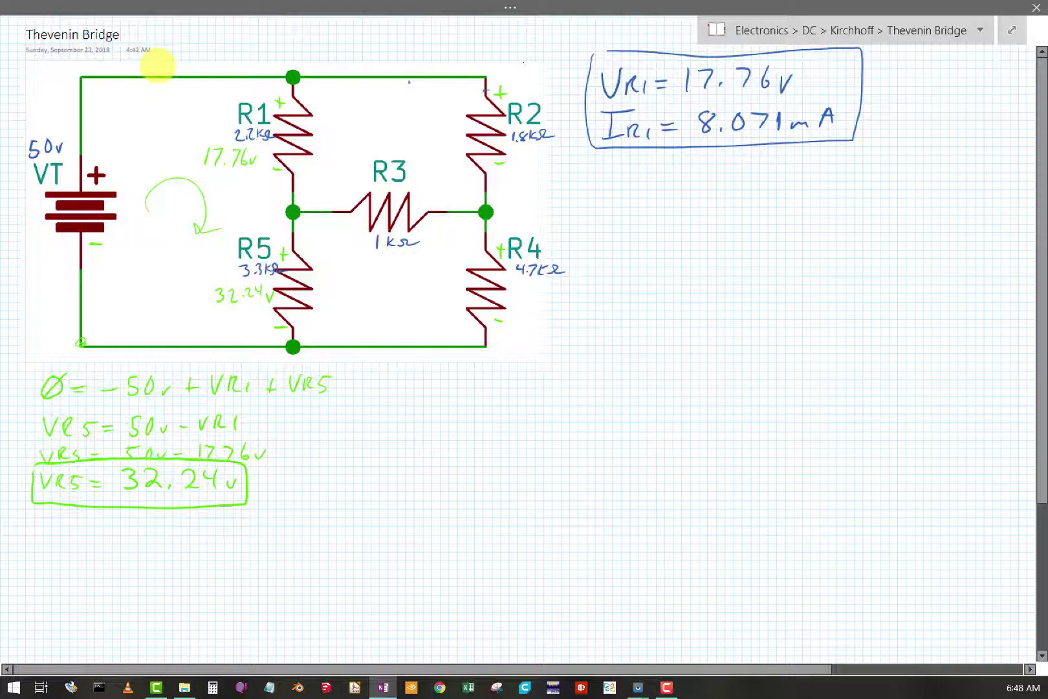
# Draw red current arrows labelled IT below the battery, IR4 along the bottom wire, IR5 at R5
pyautogui.moveTo(97, 259)
pyautogui.mouseDown()
pyautogui.moveTo(99, 317)
pyautogui.moveTo(111, 306)
pyautogui.moveTo(222, 331)
pyautogui.moveTo(216, 339)
pyautogui.moveTo(112, 294)
pyautogui.moveTo(124, 277)
pyautogui.moveTo(150, 319)
pyautogui.moveTo(141, 331)
pyautogui.moveTo(169, 323)
pyautogui.mouseUp()
pyautogui.moveTo(161, 325); pyautogui.dragTo(161, 332)
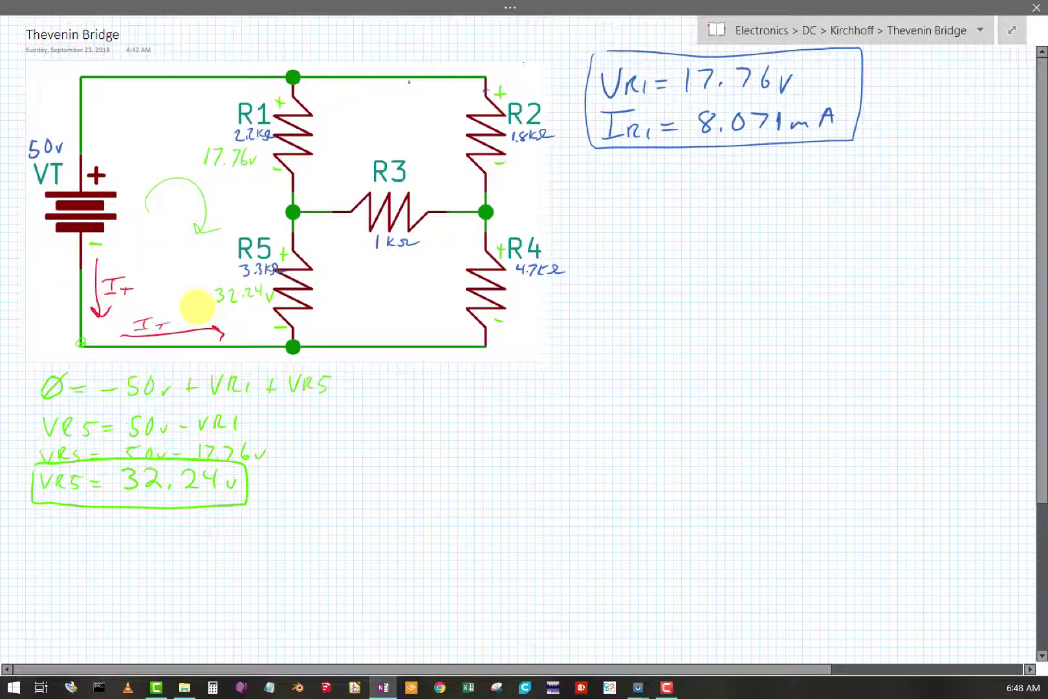
pyautogui.moveTo(308, 336); pyautogui.dragTo(446, 333)
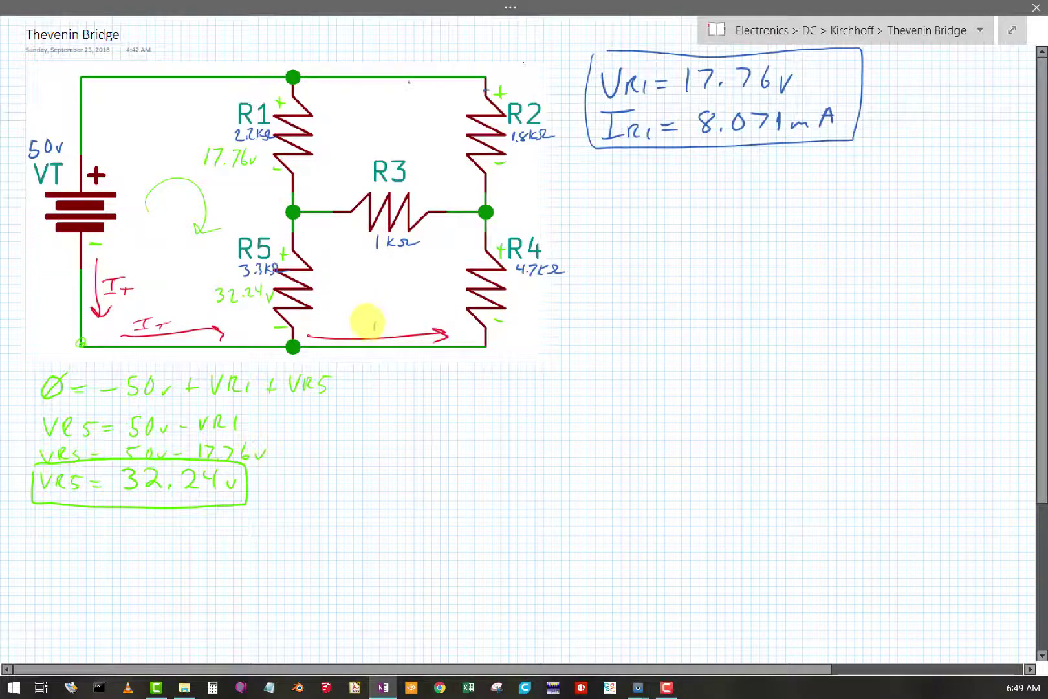
pyautogui.moveTo(365, 320); pyautogui.dragTo(383, 319)
pyautogui.moveTo(375, 321)
pyautogui.mouseDown()
pyautogui.moveTo(373, 330)
pyautogui.moveTo(401, 327)
pyautogui.mouseUp()
pyautogui.moveTo(401, 327)
pyautogui.mouseDown()
pyautogui.moveTo(415, 326)
pyautogui.moveTo(409, 333)
pyautogui.mouseUp()
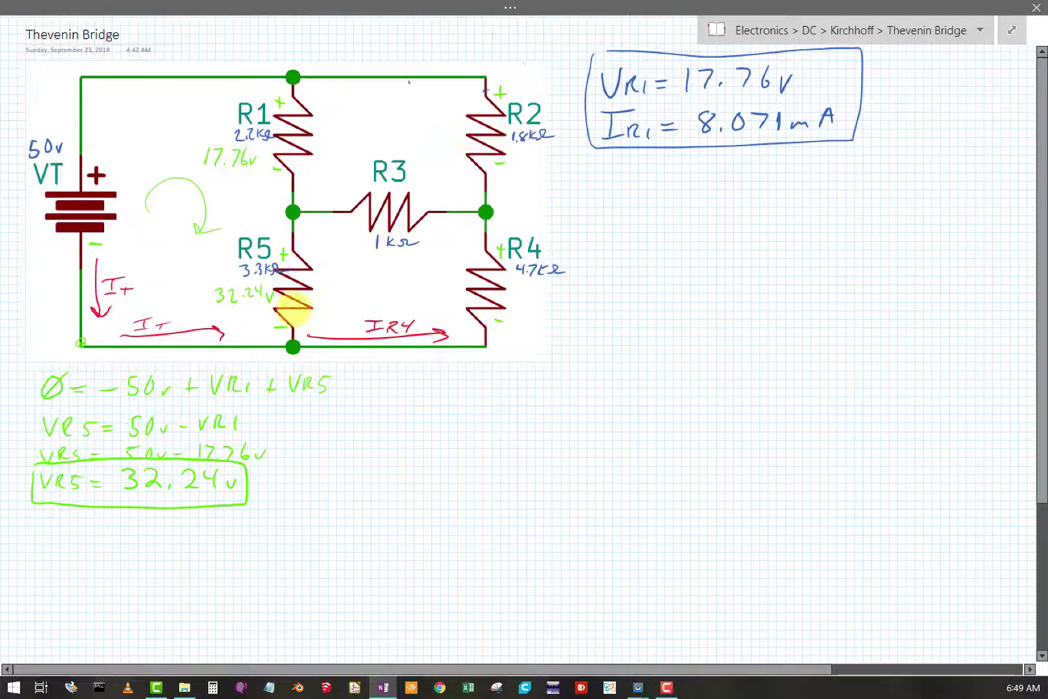
pyautogui.moveTo(303, 245)
pyautogui.mouseDown()
pyautogui.moveTo(303, 323)
pyautogui.moveTo(311, 244)
pyautogui.moveTo(330, 284)
pyautogui.mouseUp()
pyautogui.moveTo(334, 271); pyautogui.dragTo(344, 282)
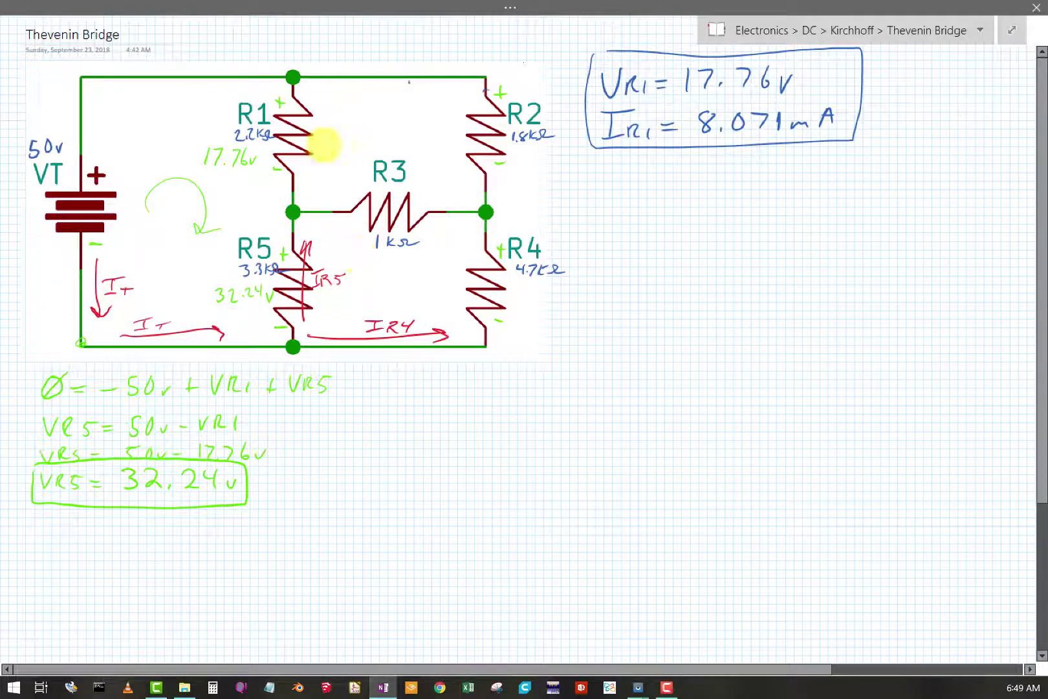
# Add current arrows at R1, the top wire, R2 and R4, note 8.071mA, and write IR5 = VR5/R5
pyautogui.moveTo(299, 95)
pyautogui.mouseDown()
pyautogui.moveTo(299, 162)
pyautogui.moveTo(302, 94)
pyautogui.moveTo(312, 139)
pyautogui.moveTo(333, 133)
pyautogui.mouseUp()
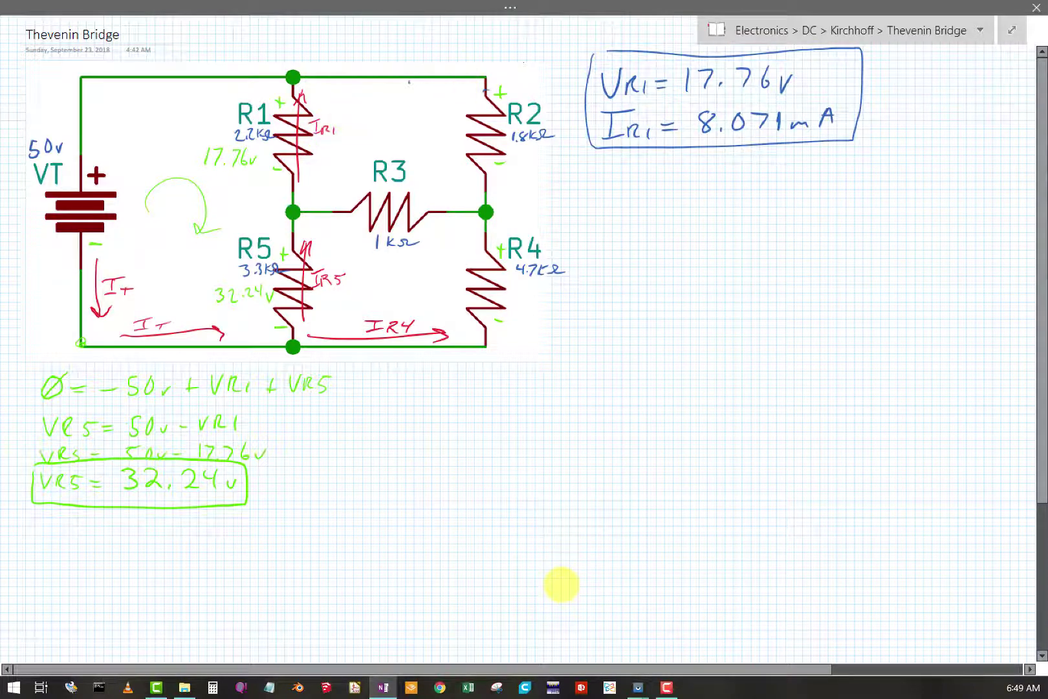
pyautogui.moveTo(452, 92)
pyautogui.mouseDown()
pyautogui.moveTo(315, 96)
pyautogui.moveTo(420, 113)
pyautogui.mouseUp()
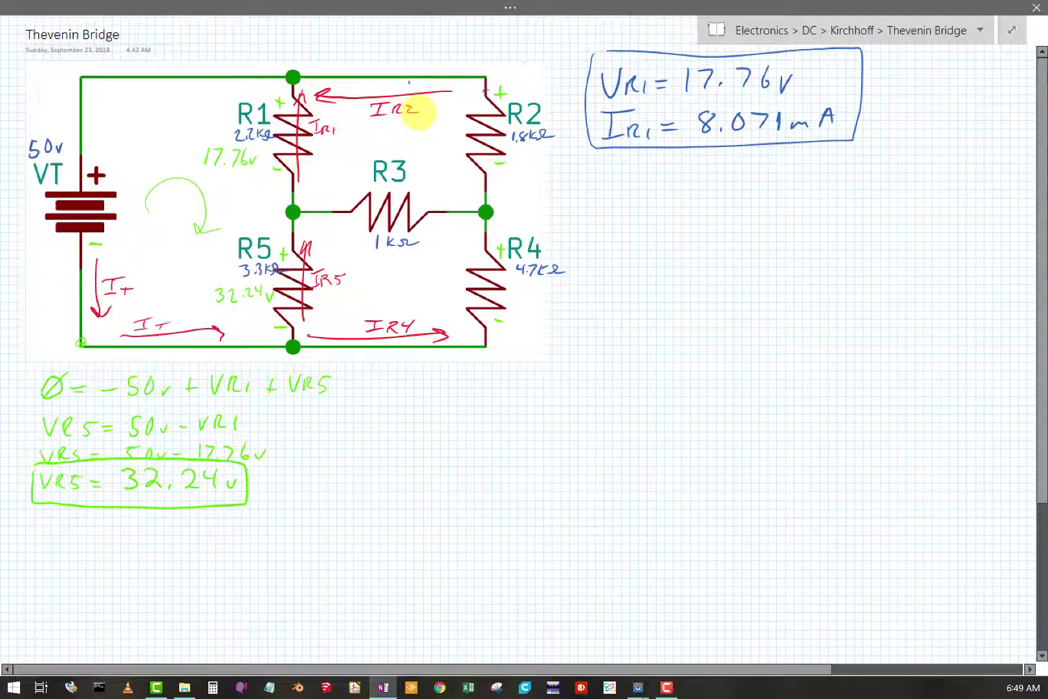
pyautogui.moveTo(466, 175)
pyautogui.mouseDown()
pyautogui.moveTo(469, 91)
pyautogui.moveTo(474, 101)
pyautogui.mouseUp()
pyautogui.moveTo(467, 324); pyautogui.dragTo(473, 246)
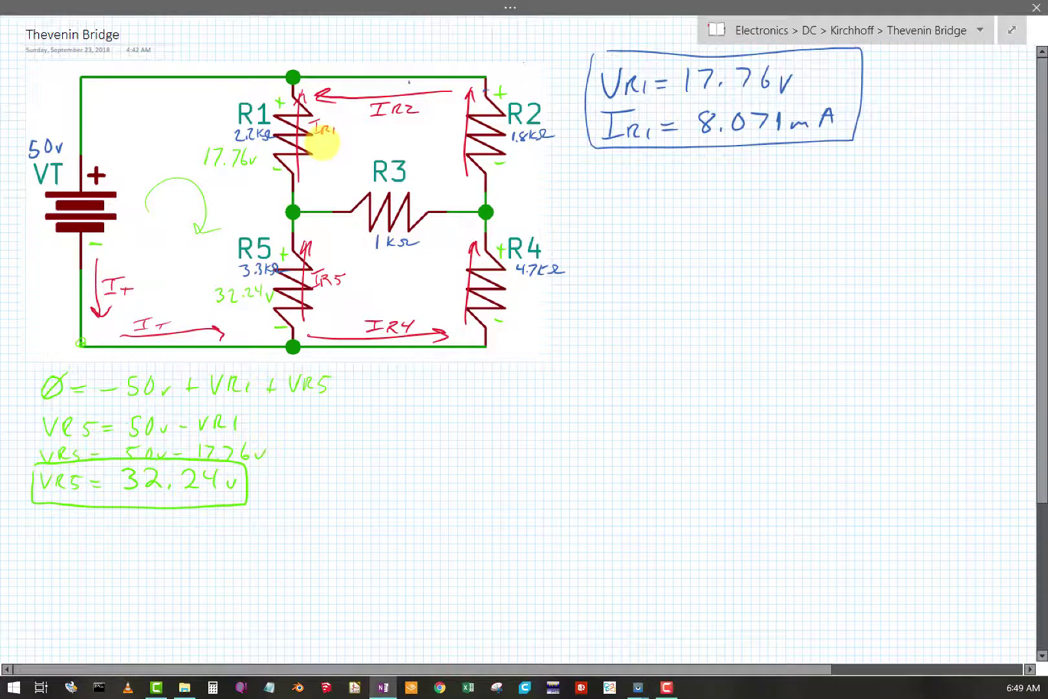
pyautogui.moveTo(317, 139)
pyautogui.mouseDown()
pyautogui.moveTo(355, 137)
pyautogui.moveTo(350, 151)
pyautogui.moveTo(375, 137)
pyautogui.mouseUp()
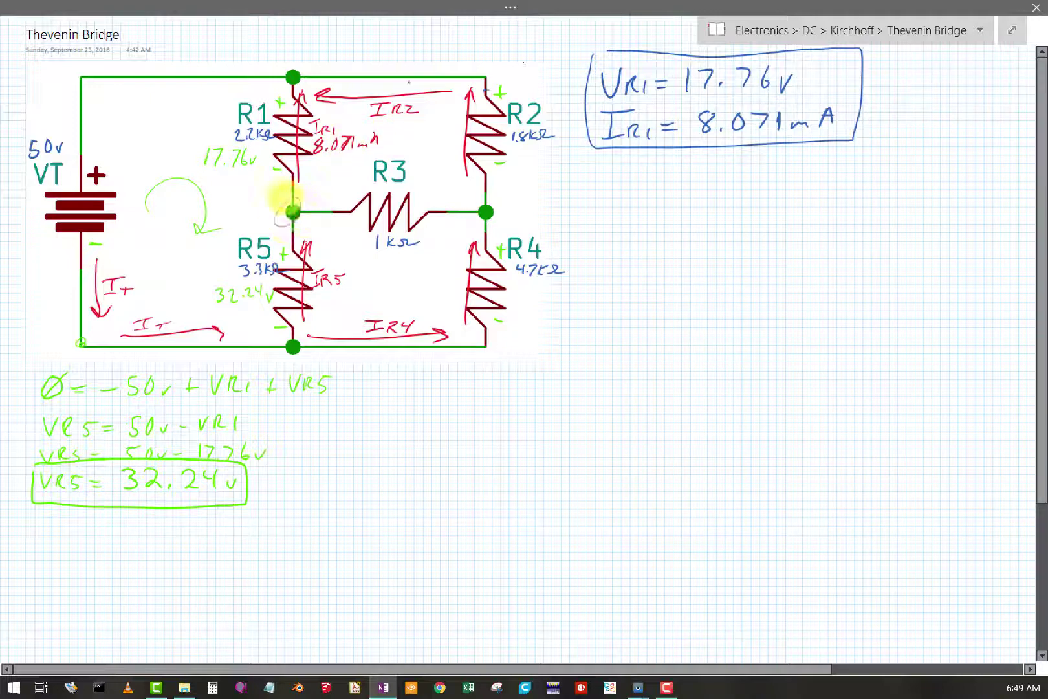
pyautogui.moveTo(44, 520)
pyautogui.mouseDown()
pyautogui.moveTo(92, 536)
pyautogui.moveTo(132, 512)
pyautogui.moveTo(139, 521)
pyautogui.moveTo(161, 516)
pyautogui.moveTo(123, 530)
pyautogui.moveTo(162, 526)
pyautogui.moveTo(153, 544)
pyautogui.mouseUp()
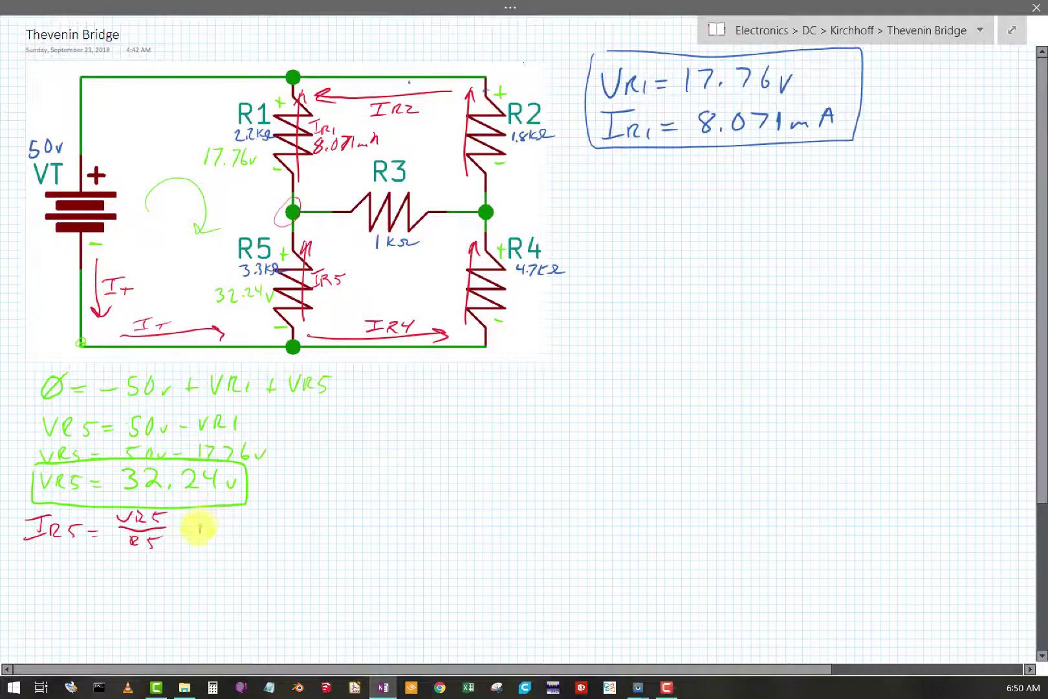
# Substitute IR5 = 32.24v over 3.3kΩ, then begin another IR5 = line underneath
pyautogui.moveTo(199, 529)
pyautogui.mouseDown()
pyautogui.moveTo(229, 543)
pyautogui.moveTo(256, 531)
pyautogui.mouseUp()
pyautogui.moveTo(248, 536)
pyautogui.mouseDown()
pyautogui.moveTo(275, 510)
pyautogui.moveTo(284, 520)
pyautogui.moveTo(298, 509)
pyautogui.moveTo(305, 523)
pyautogui.moveTo(314, 513)
pyautogui.moveTo(264, 537)
pyautogui.moveTo(324, 521)
pyautogui.mouseUp()
pyautogui.moveTo(259, 529); pyautogui.dragTo(343, 520)
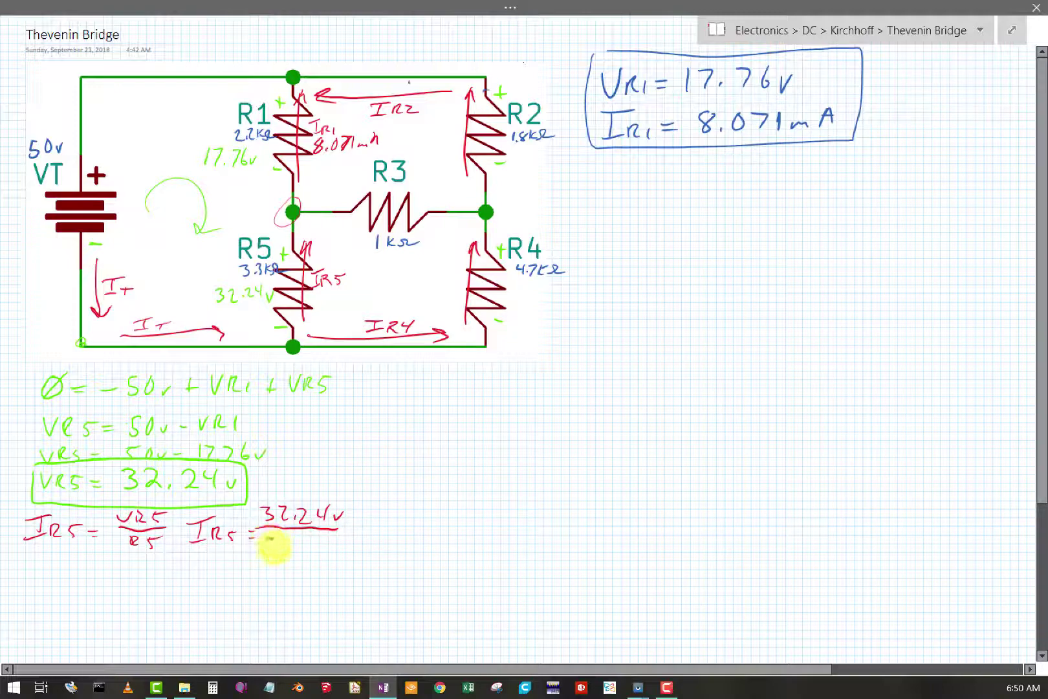
pyautogui.moveTo(267, 538); pyautogui.dragTo(300, 549)
pyautogui.click(280, 547)
pyautogui.moveTo(309, 538)
pyautogui.mouseDown()
pyautogui.moveTo(309, 549)
pyautogui.moveTo(334, 545)
pyautogui.mouseUp()
pyautogui.moveTo(29, 561)
pyautogui.mouseDown()
pyautogui.moveTo(37, 580)
pyautogui.moveTo(97, 566)
pyautogui.mouseUp()
pyautogui.moveTo(85, 572); pyautogui.dragTo(98, 571)
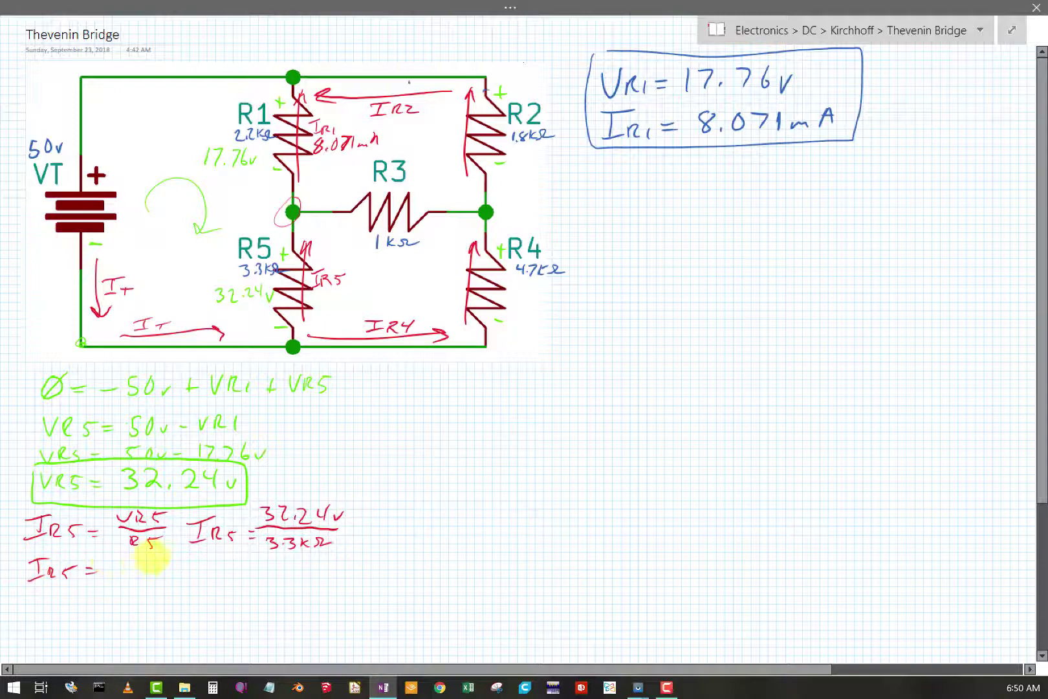
# Bring back the TI-89, clear the entry line, and recall the 32.24 result
pyautogui.moveTo(635, 684)
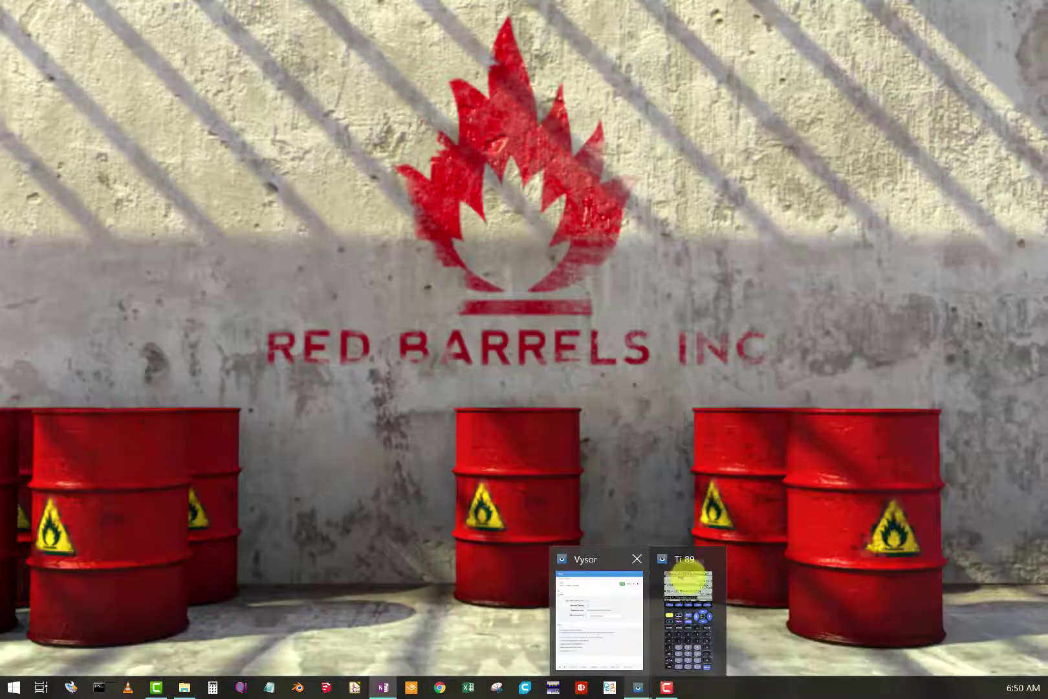
pyautogui.click(689, 561)
pyautogui.click(850, 382)
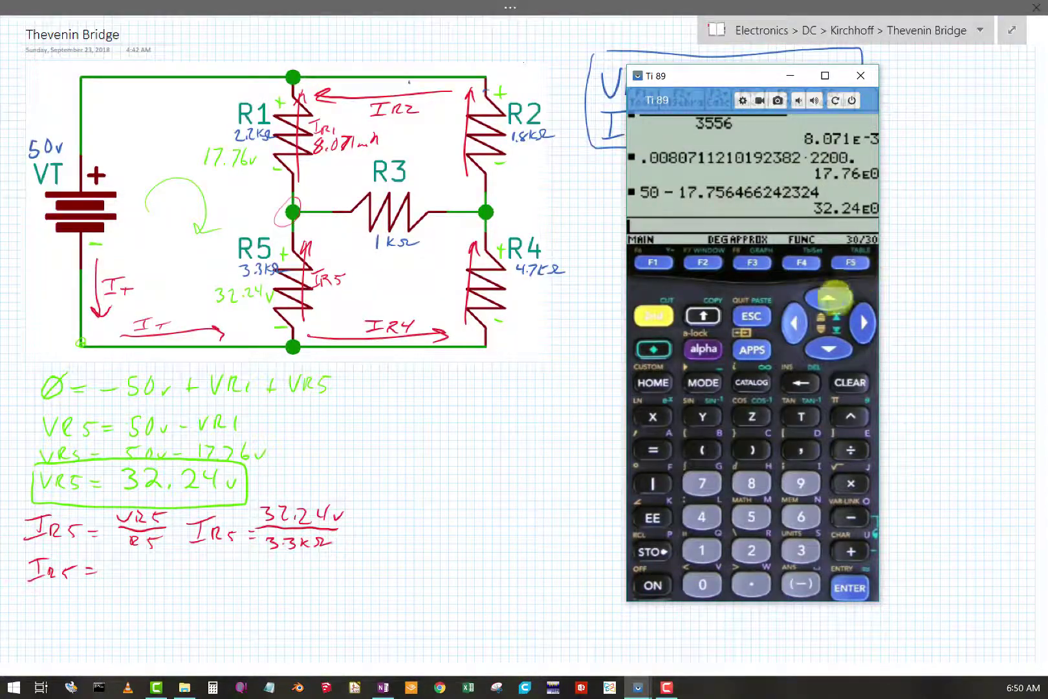
pyautogui.click(829, 297)
pyautogui.click(850, 588)
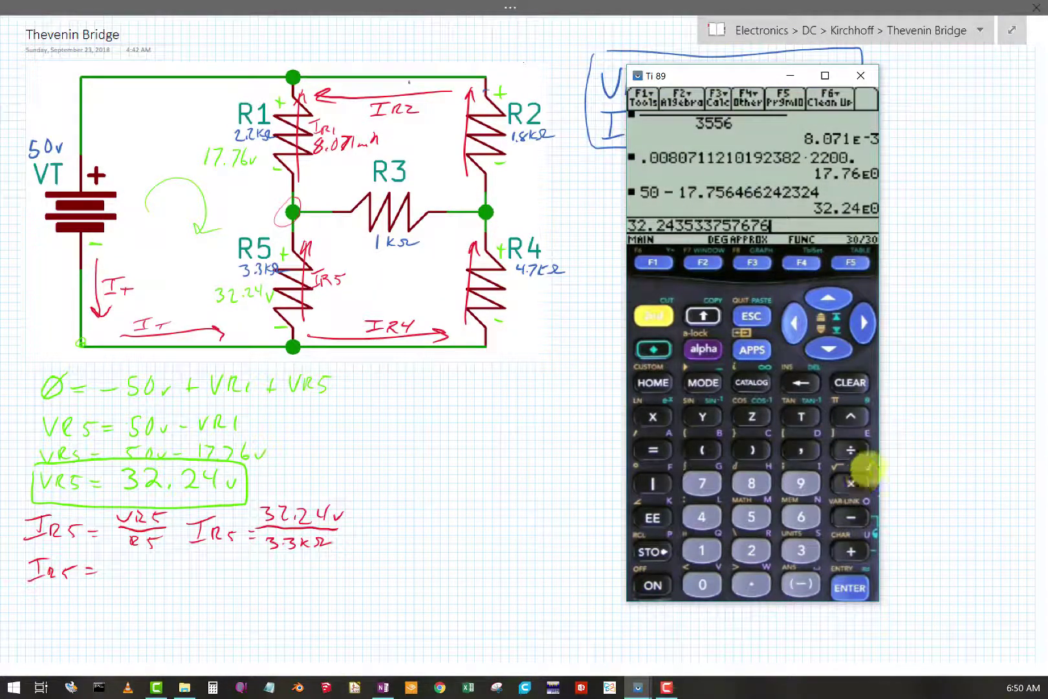
# Divide 32.24 by 3.3E3 to get 9.771E-3, then return to the notes
pyautogui.click(851, 484)
pyautogui.click(801, 382)
pyautogui.click(851, 450)
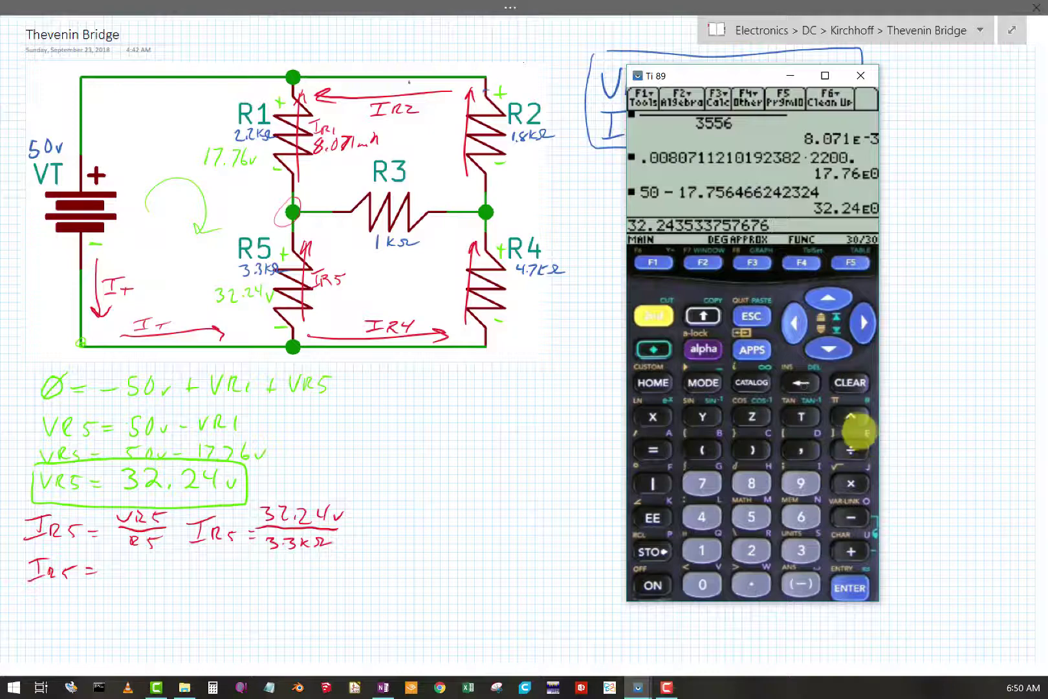
pyautogui.click(801, 550)
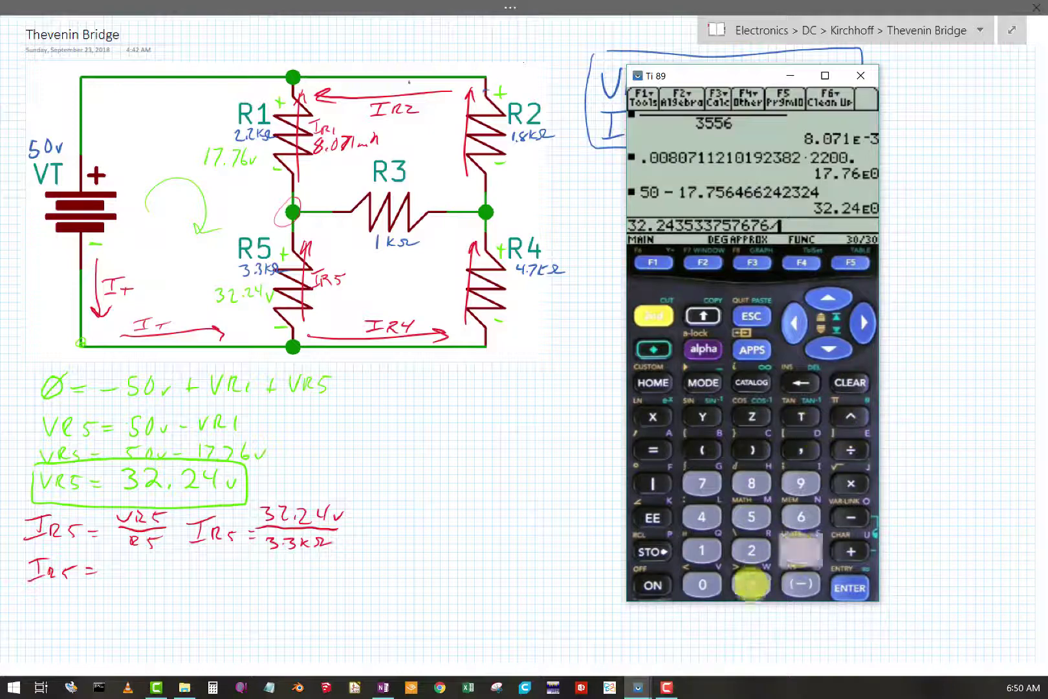
pyautogui.click(751, 584)
pyautogui.click(653, 518)
pyautogui.click(801, 550)
pyautogui.click(850, 588)
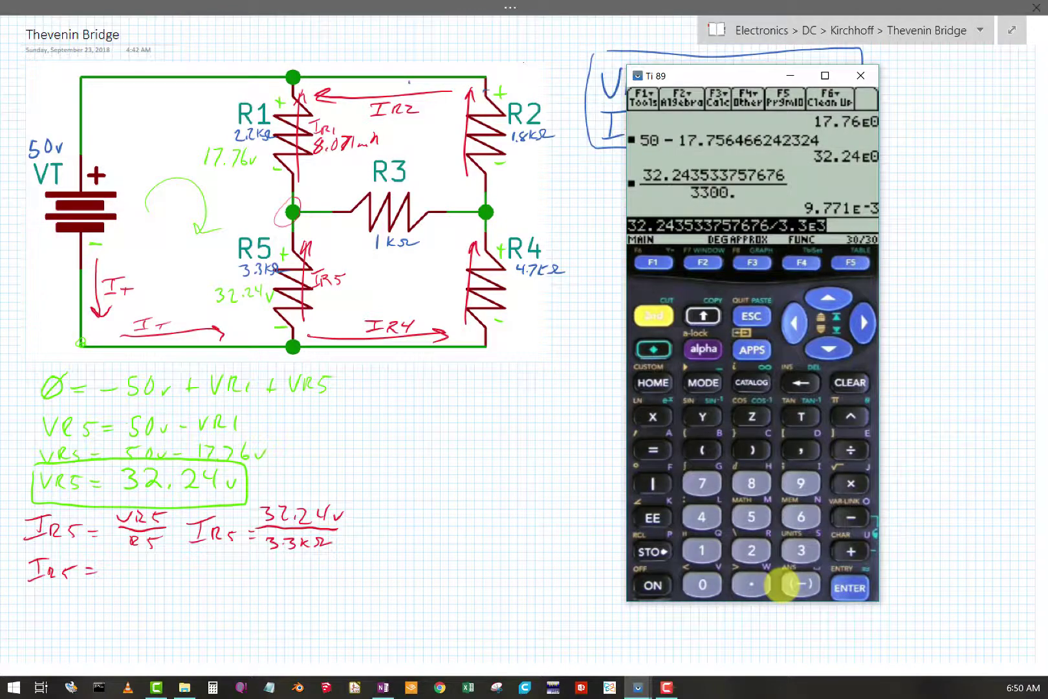
pyautogui.hotkey('alt', 'Tab')
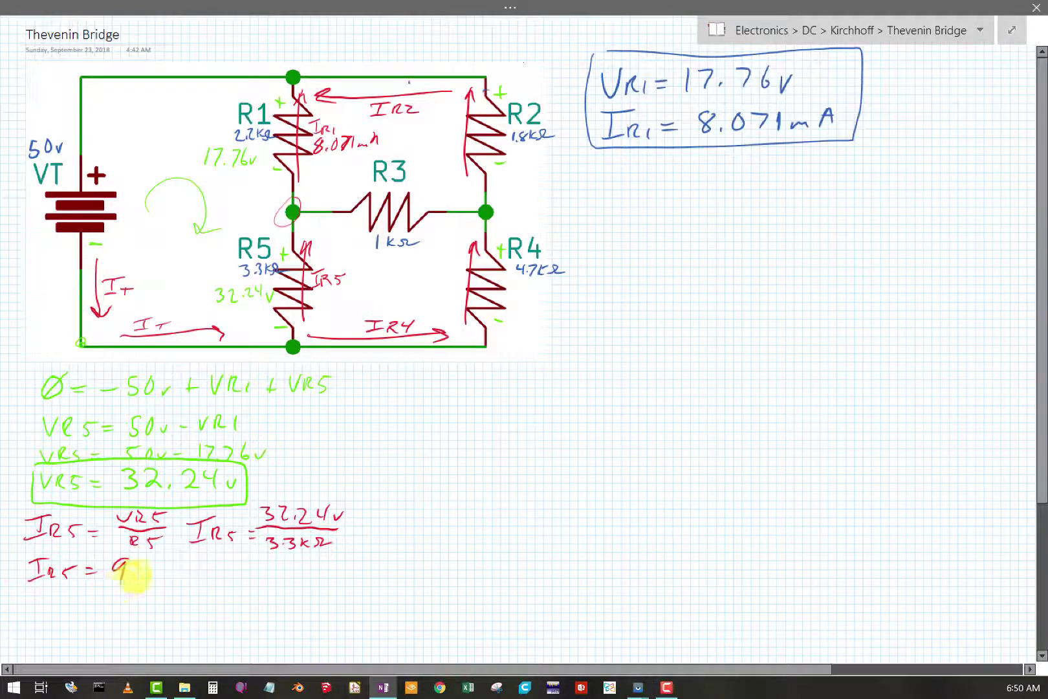